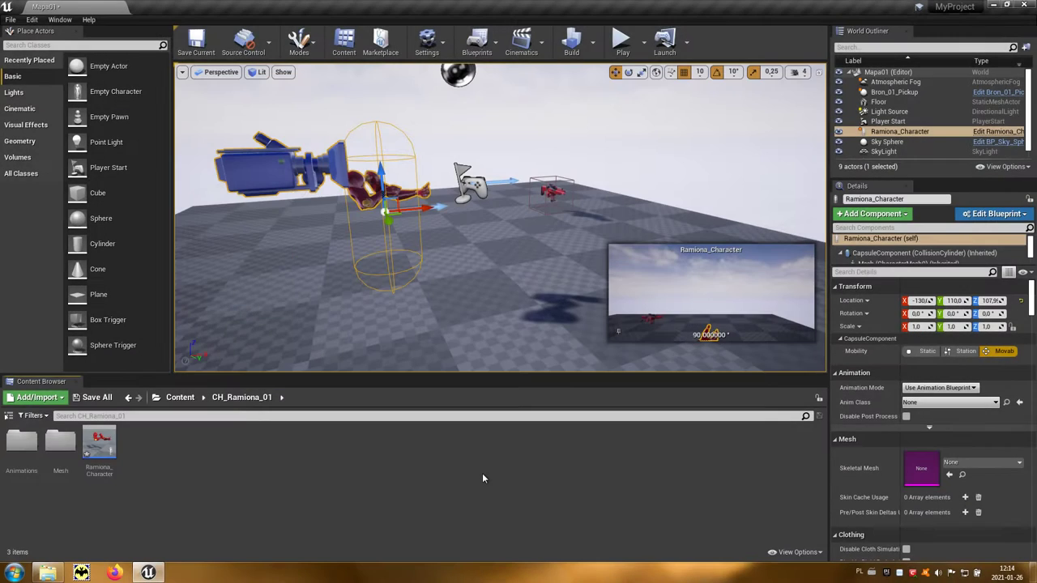
Step: Open the Mesh folder inside CH_Ramiona_01 in the Content Browser
double_click(70, 462)
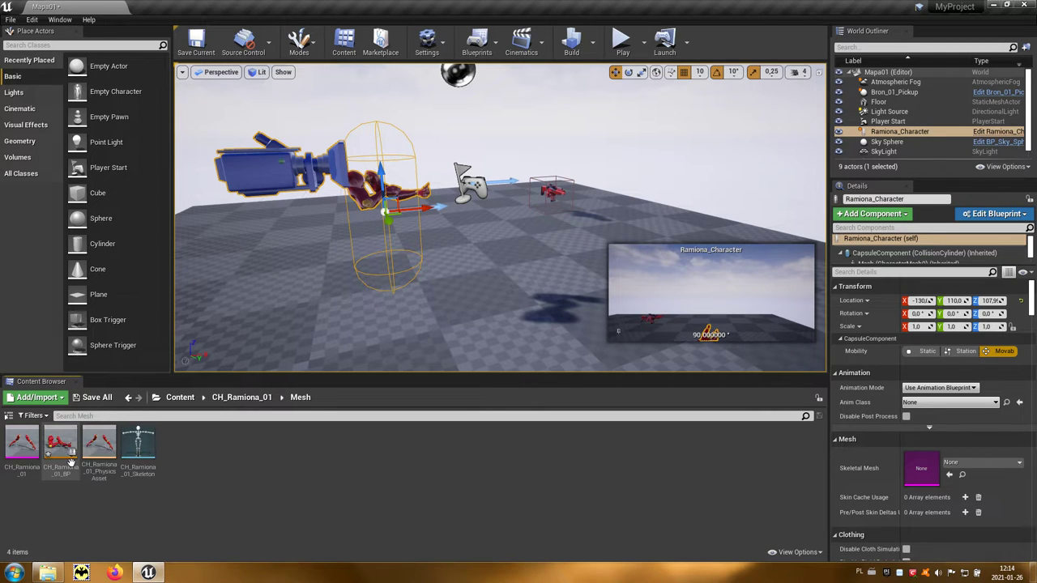
Step: Open the CH_Ramiona_01 skeletal mesh in a maximized mesh editor
double_click(27, 458)
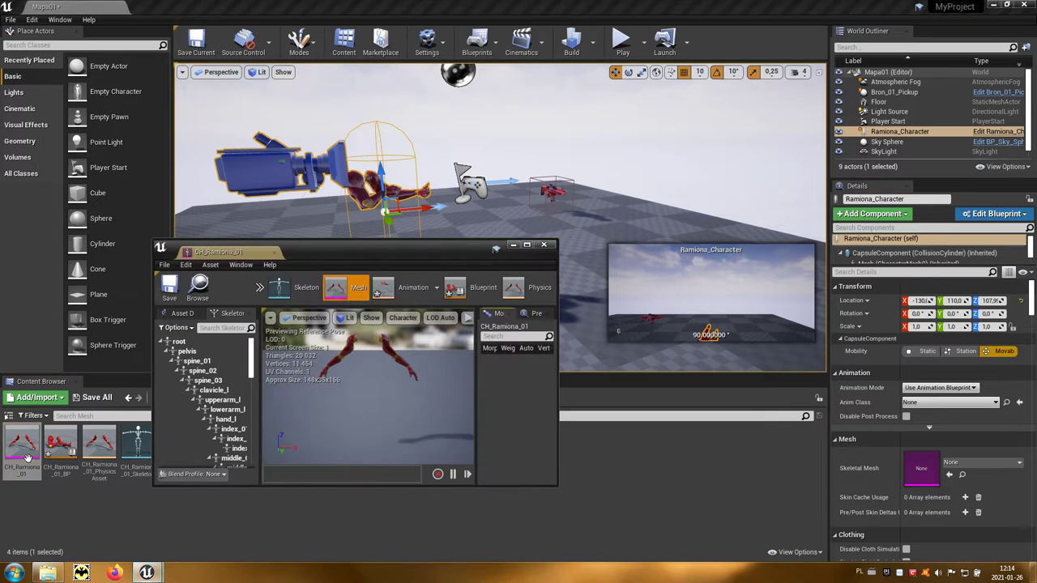
left_click(527, 244)
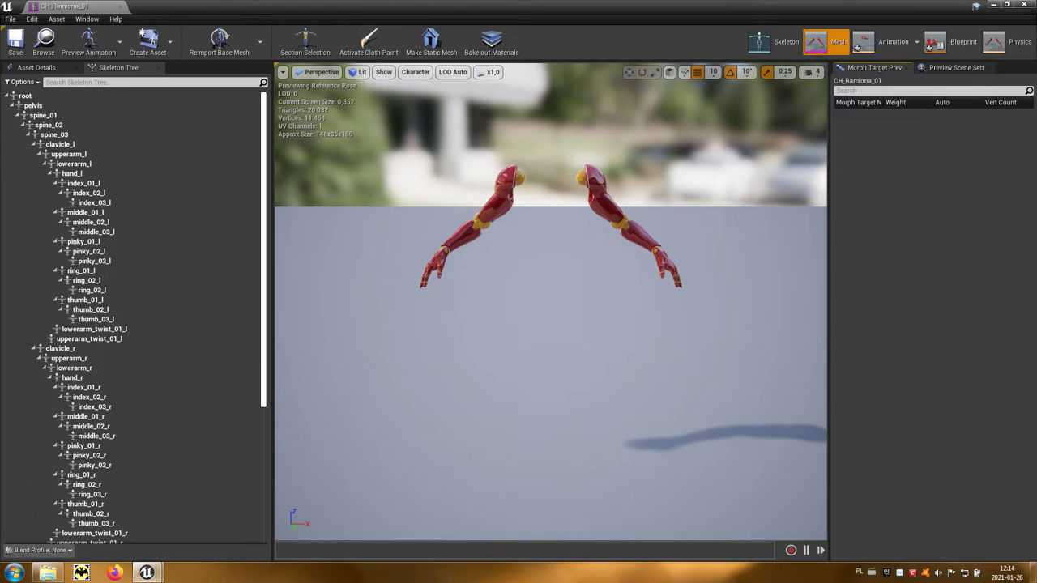
left_click_drag(458, 254, 503, 253)
Step: Select the index_01_r finger bone and bring up its context menu
left_click(465, 241)
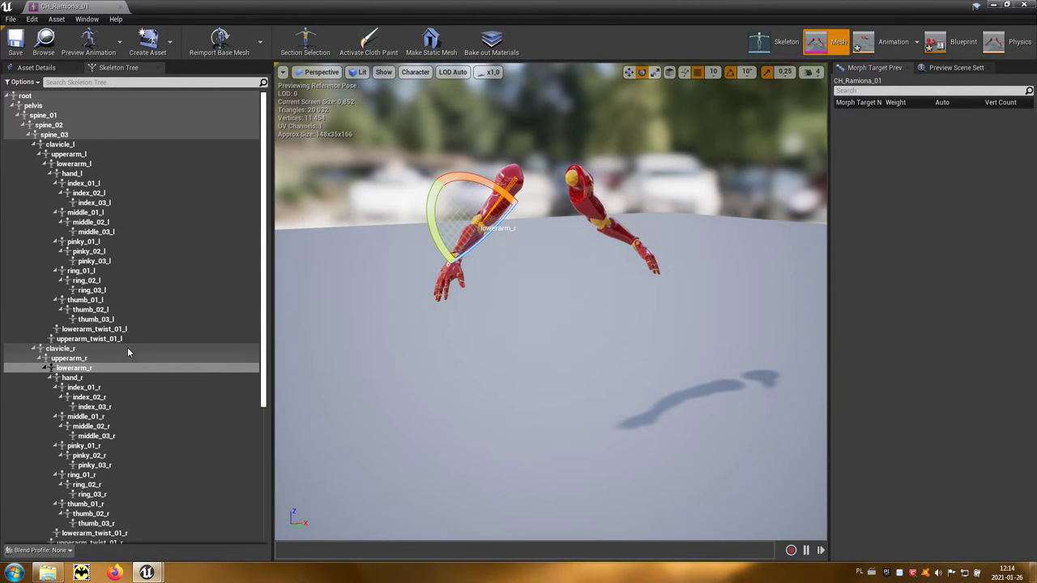
left_click(89, 388)
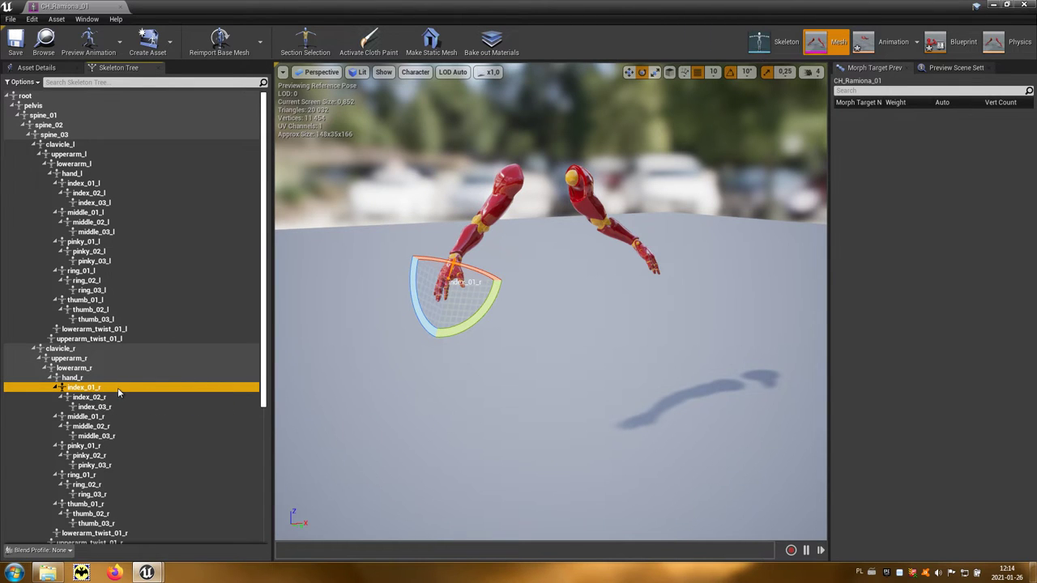
right_click(118, 387)
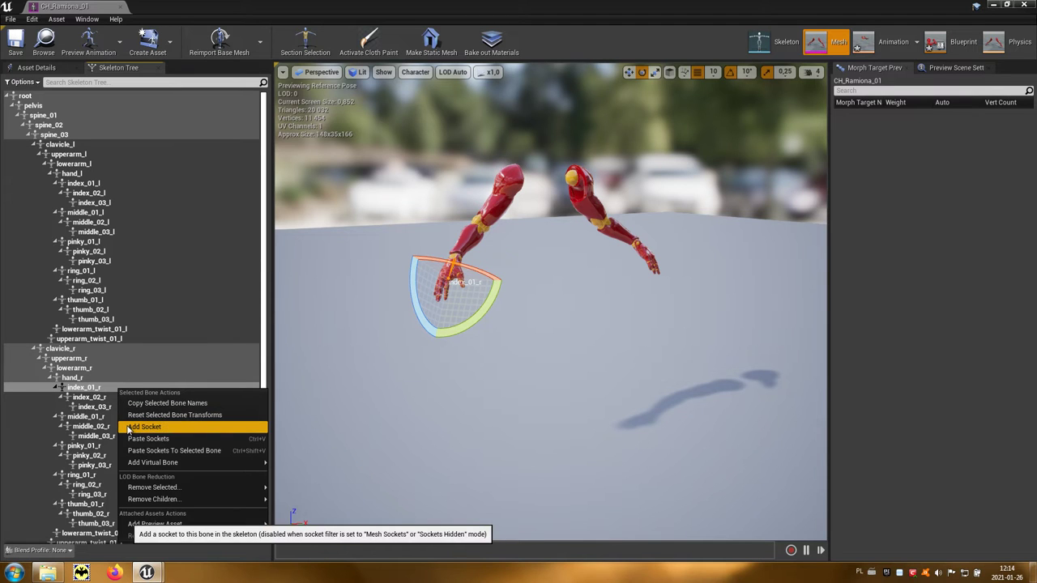
Step: Add a socket named 'Spust' to the index_01_r bone
left_click(175, 427)
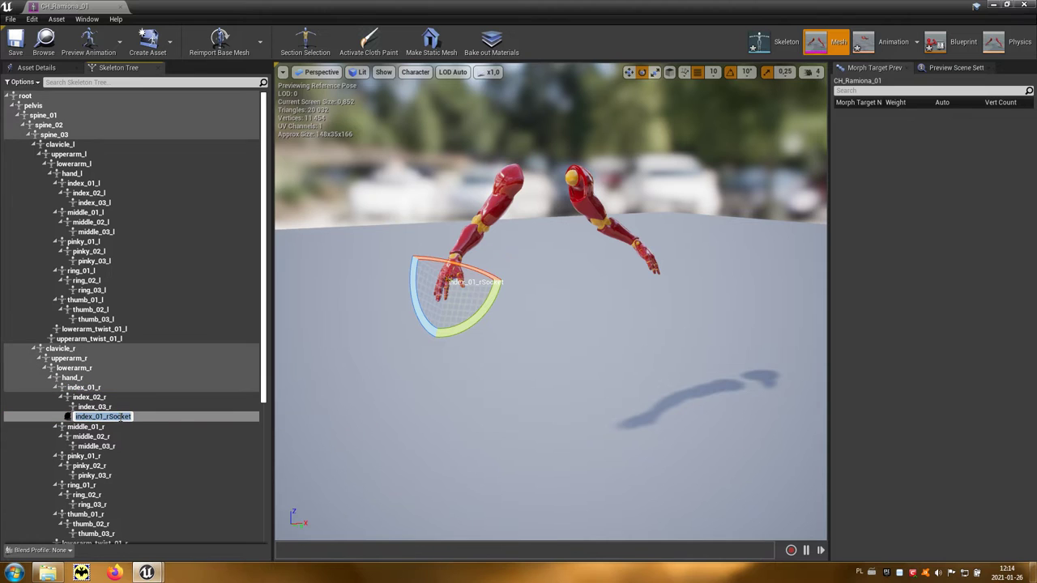
type("Spust")
key("Return")
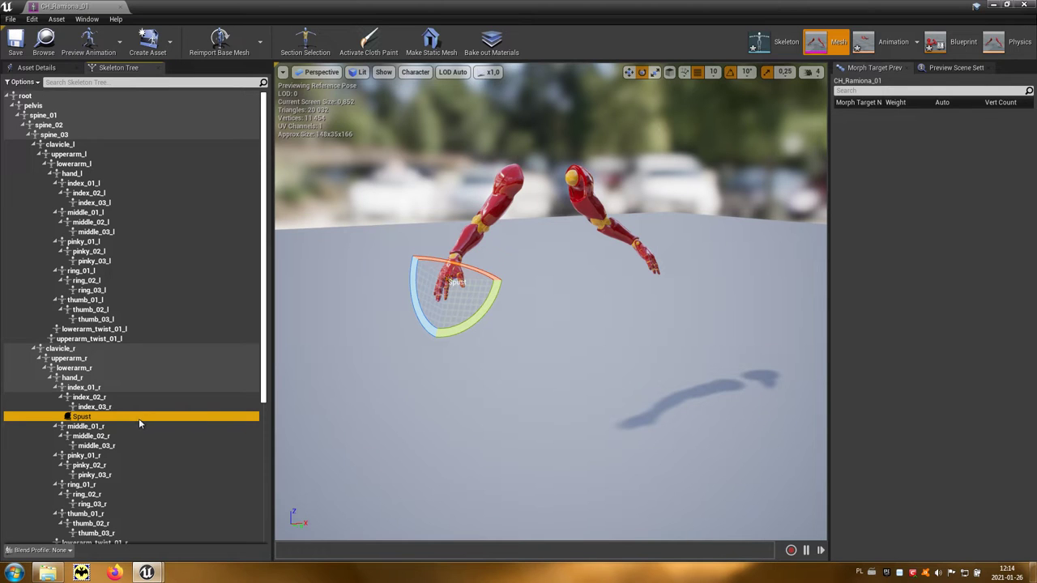
Step: Preview SK_Bron_01 on the Spust socket, check it, then close the mesh editor
right_click(140, 421)
mouse_move(208, 400)
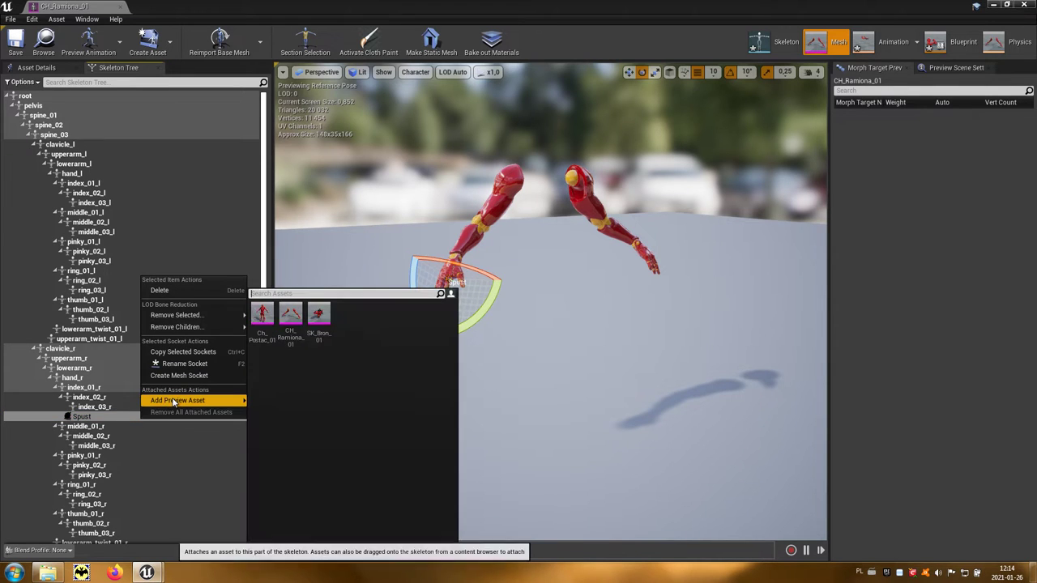
mouse_move(319, 318)
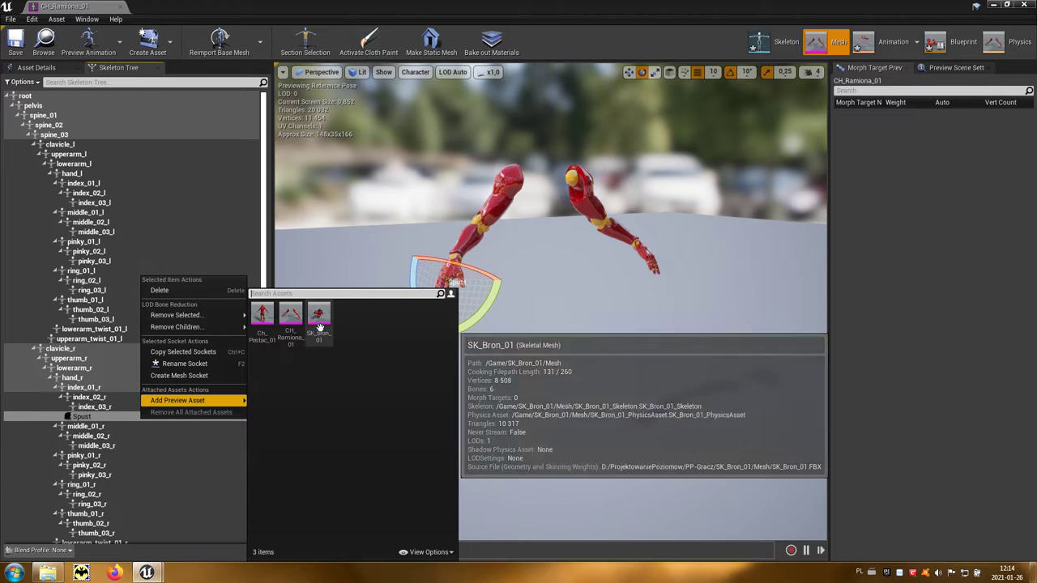
left_click(319, 317)
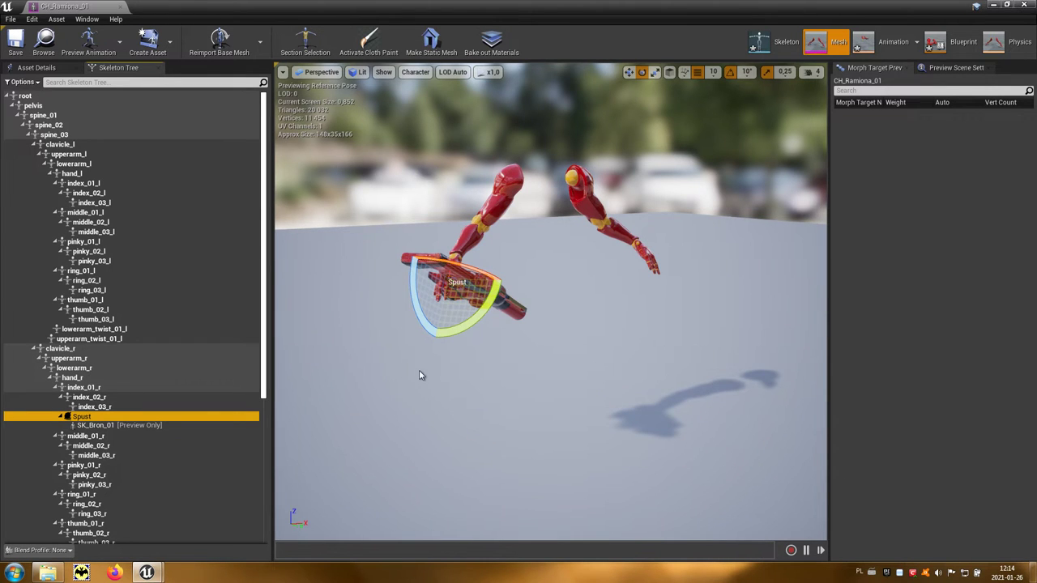
left_click_drag(419, 375, 430, 368)
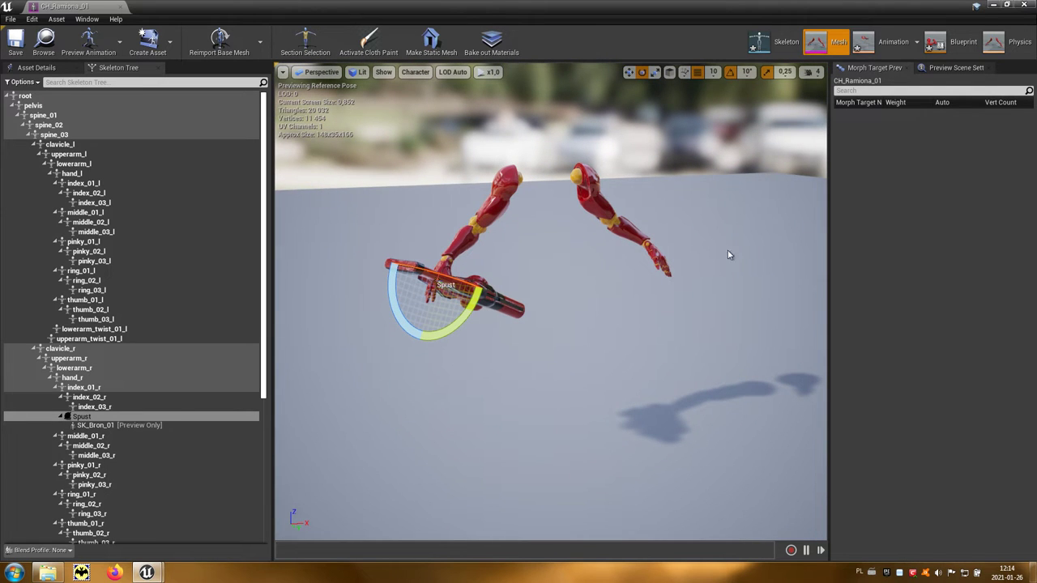
left_click(1024, 6)
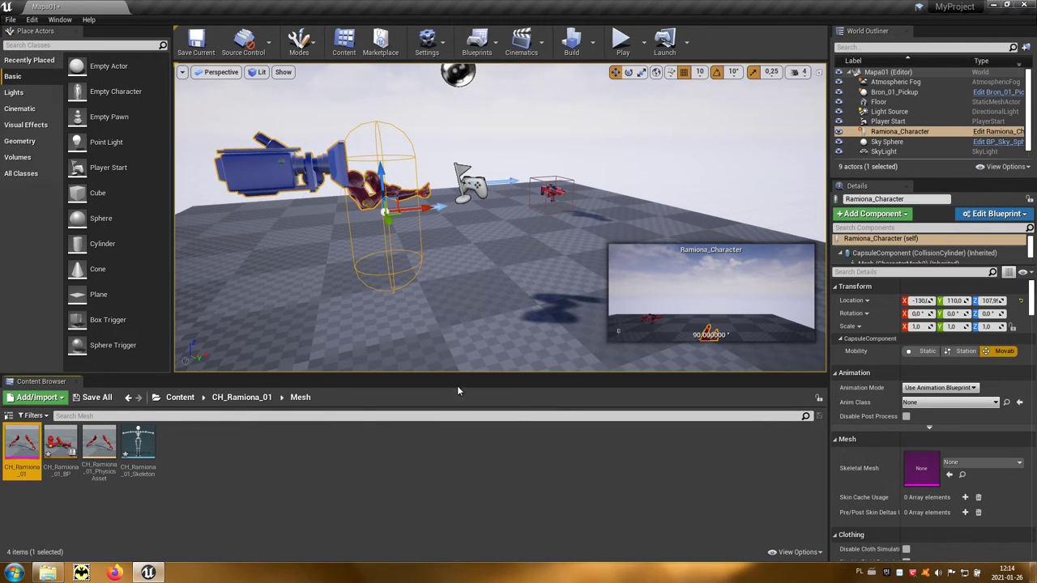
Step: Open Ramiona_Character's viewport with CH_Ramiona_01 selected, as a floating window
left_click(243, 397)
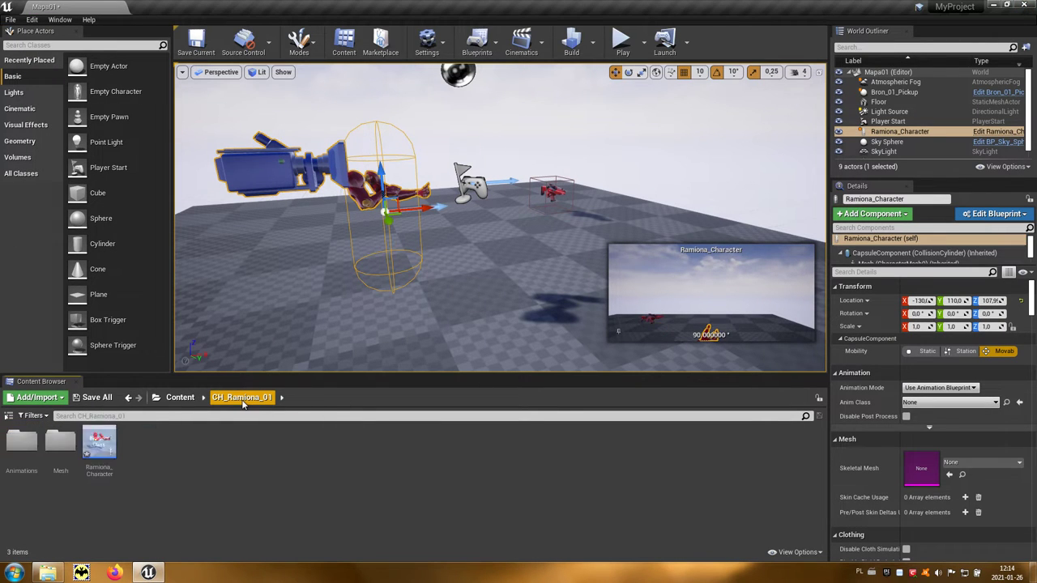
double_click(100, 443)
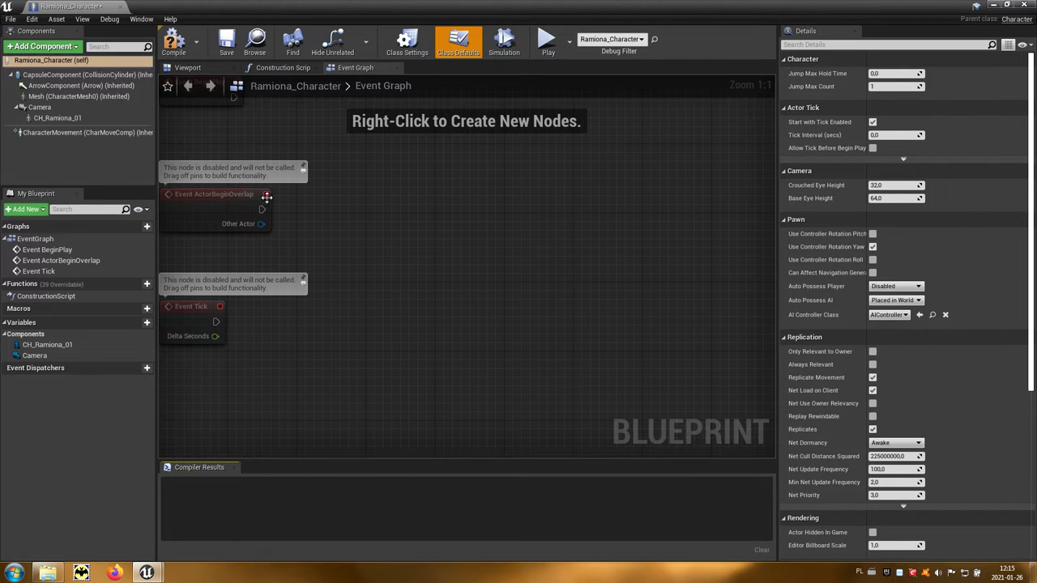
left_click(184, 70)
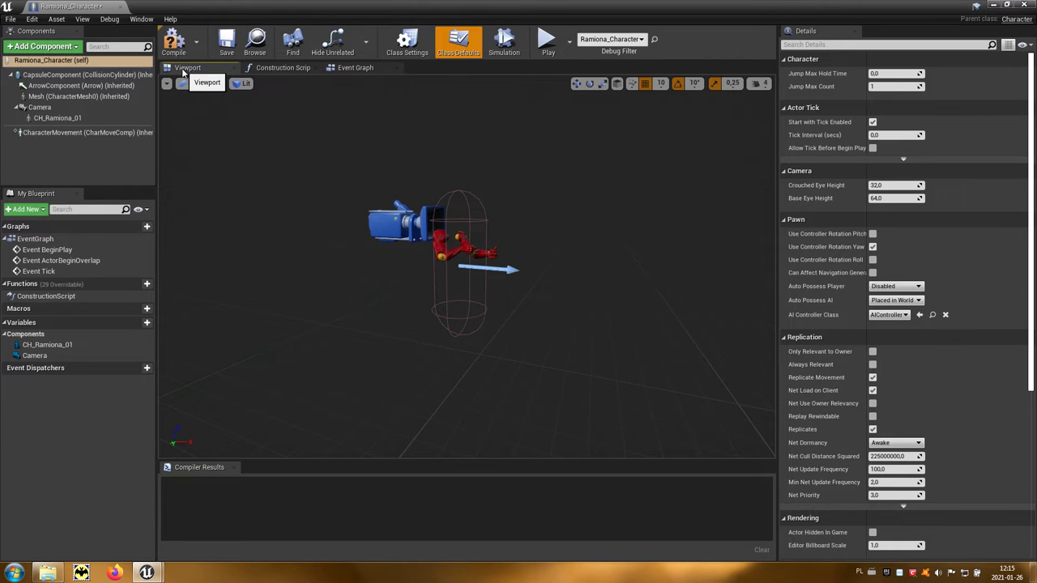
left_click(57, 122)
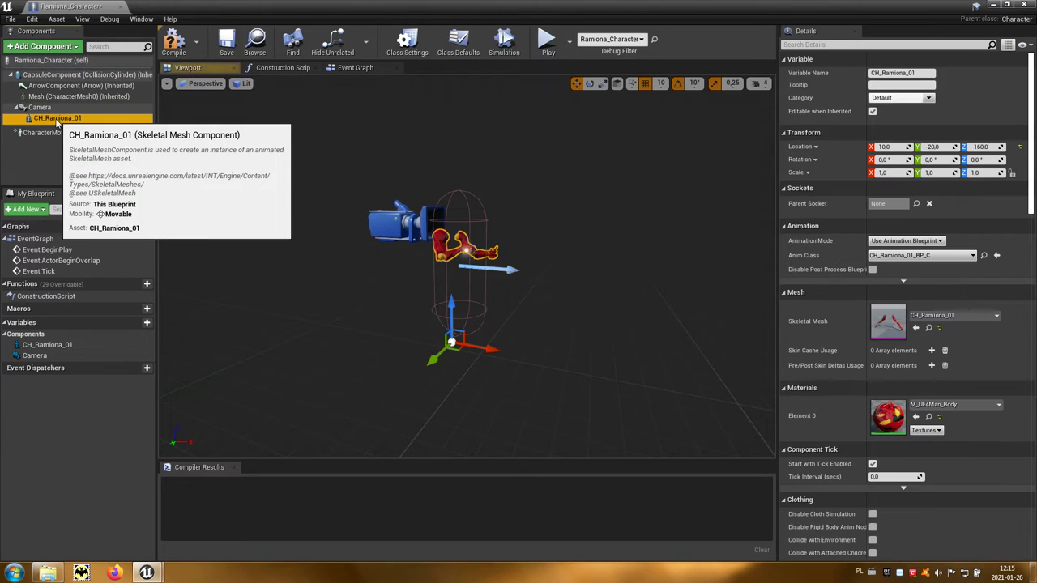
left_click(1007, 5)
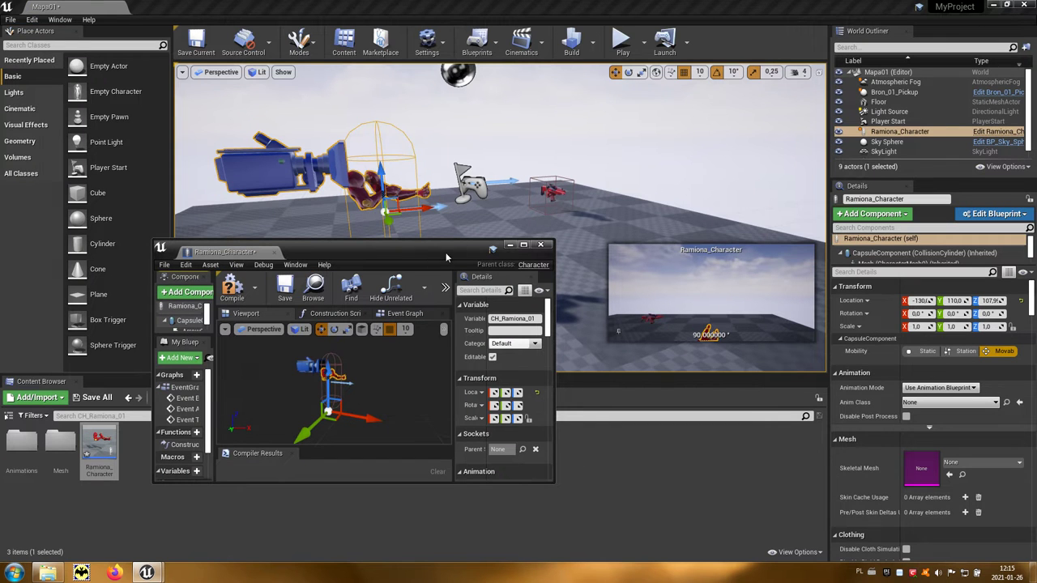
Step: Add the SK_Bron_01 gun mesh from SK_Bron_01/Mesh as a component under CH_Ramiona_01
left_click_drag(446, 252, 572, 214)
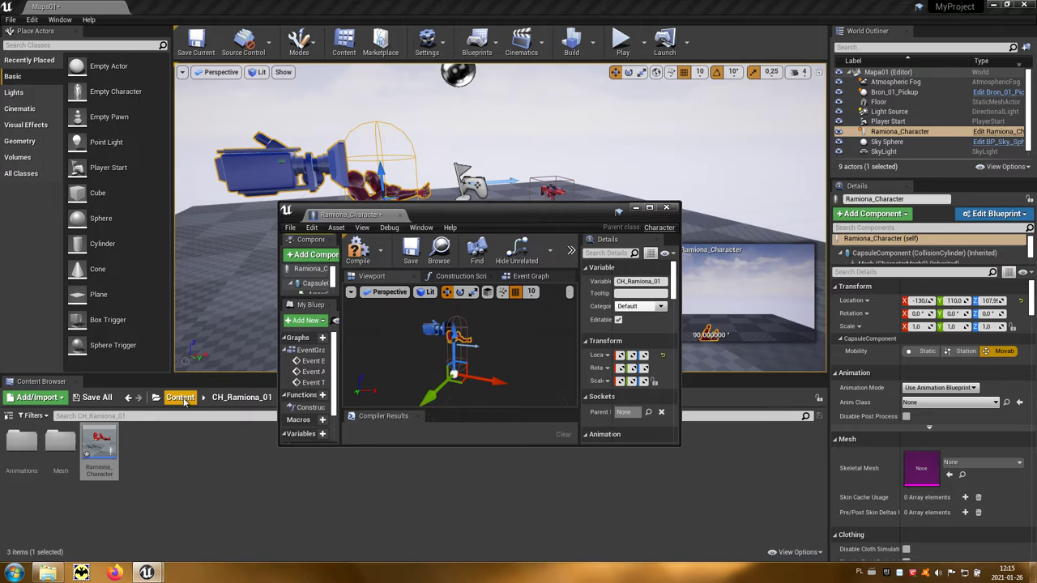
left_click(181, 397)
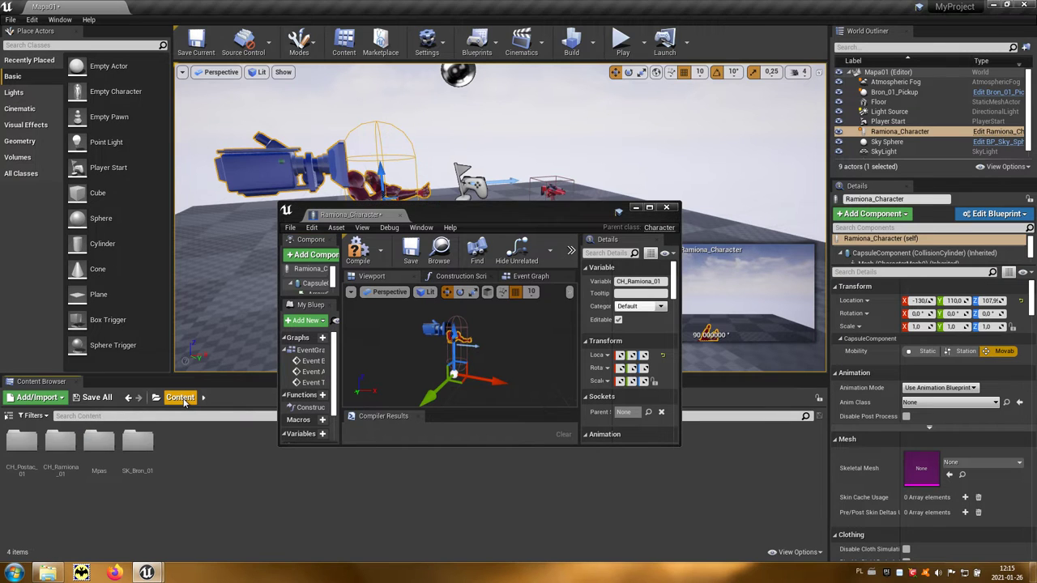
double_click(142, 444)
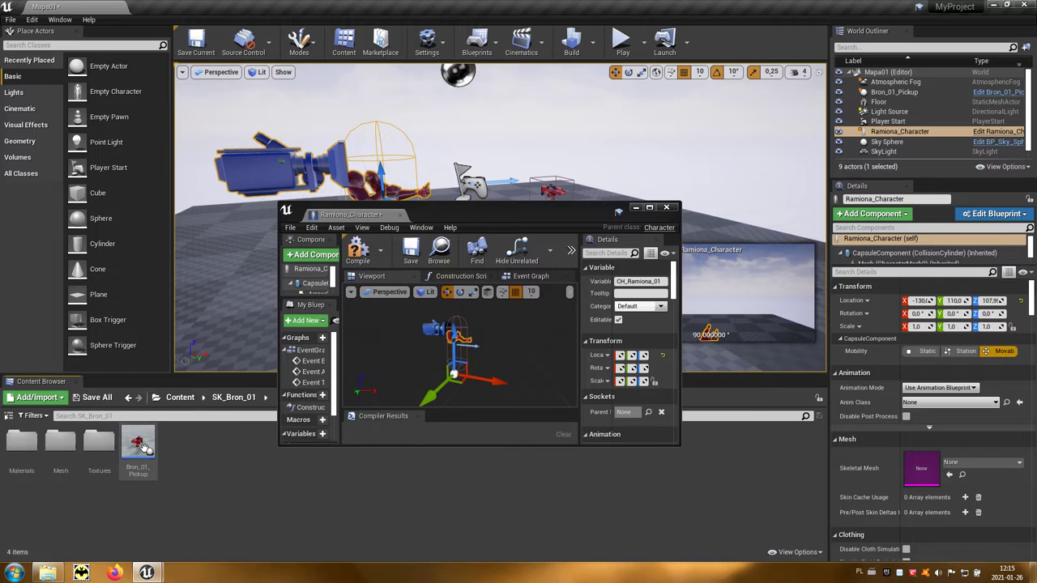
double_click(60, 444)
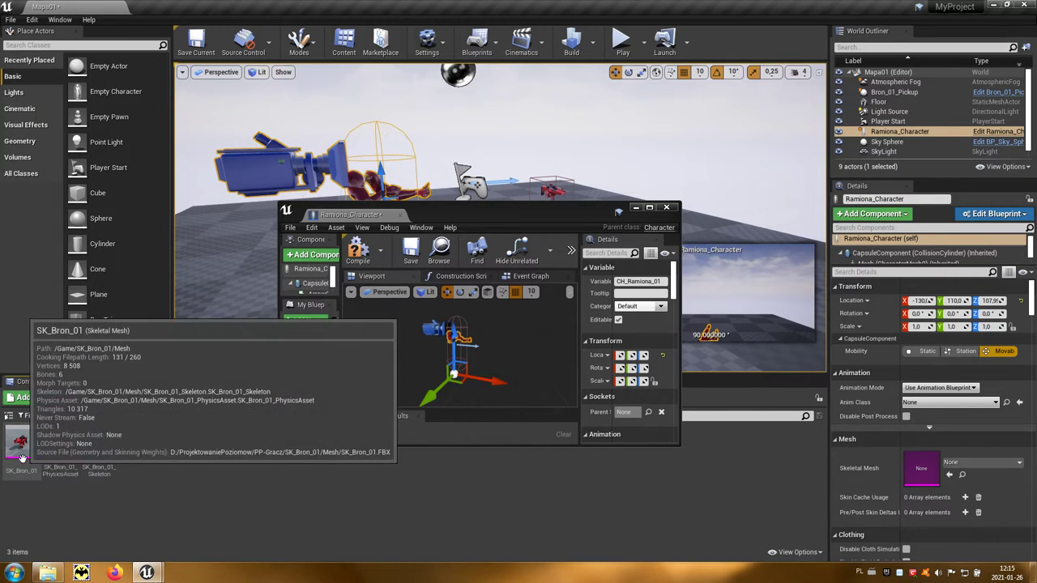
left_click_drag(38, 458, 511, 364)
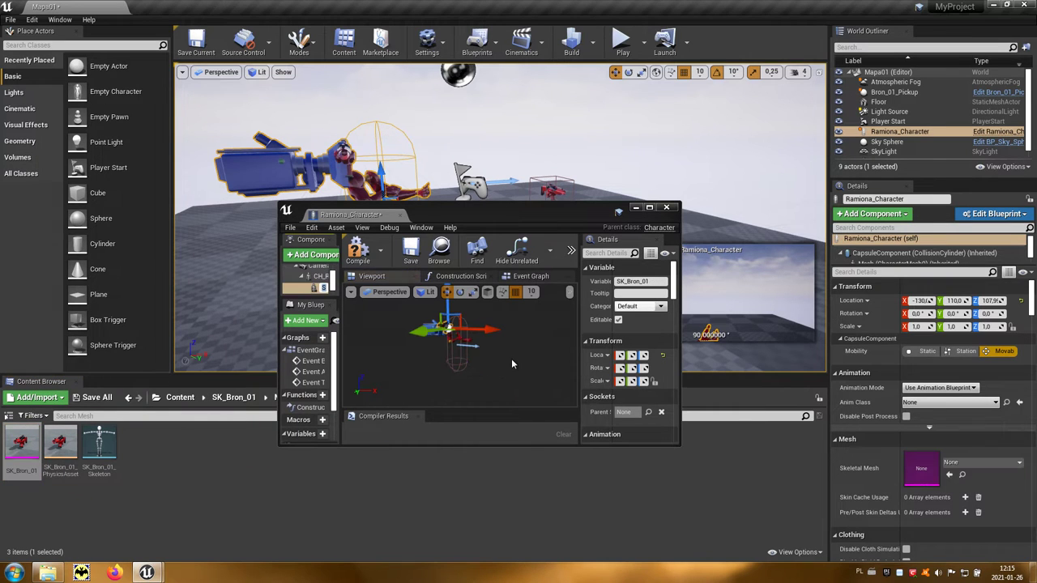
left_click(649, 207)
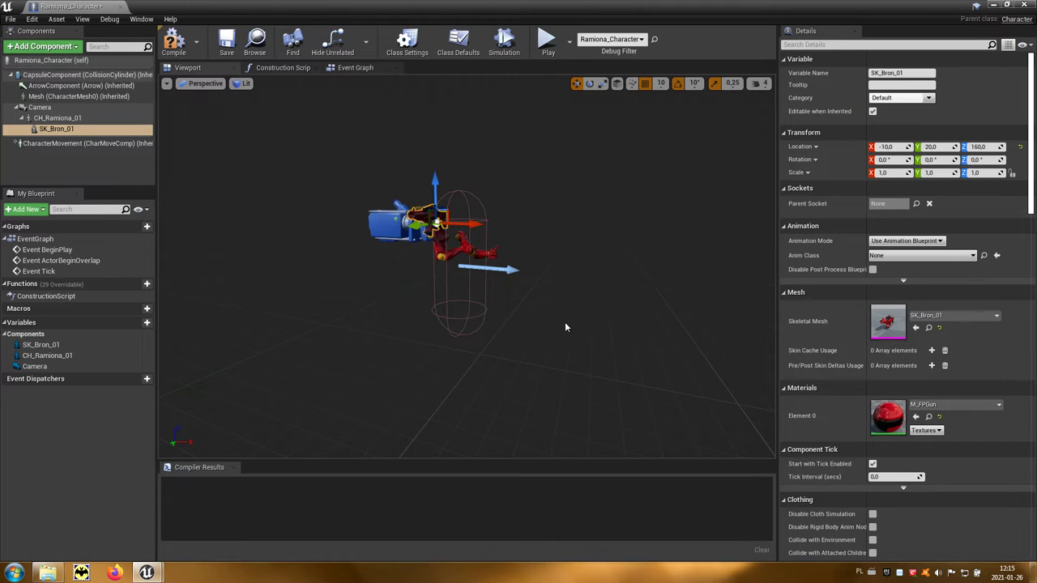
Step: Select the SK_Bron_01 component and switch to the Construction Script graph
left_click_drag(565, 326, 534, 328)
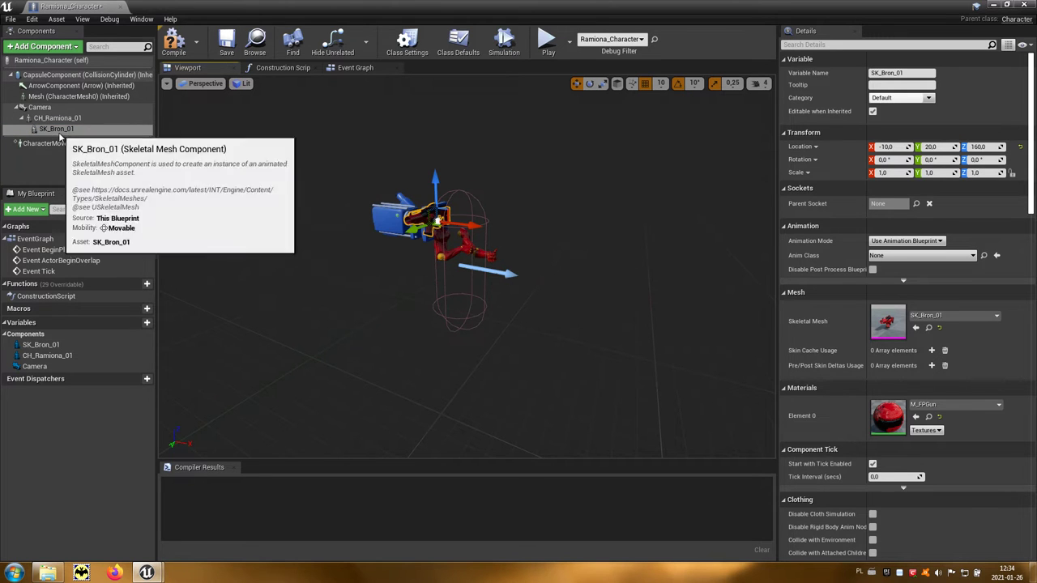
left_click(55, 129)
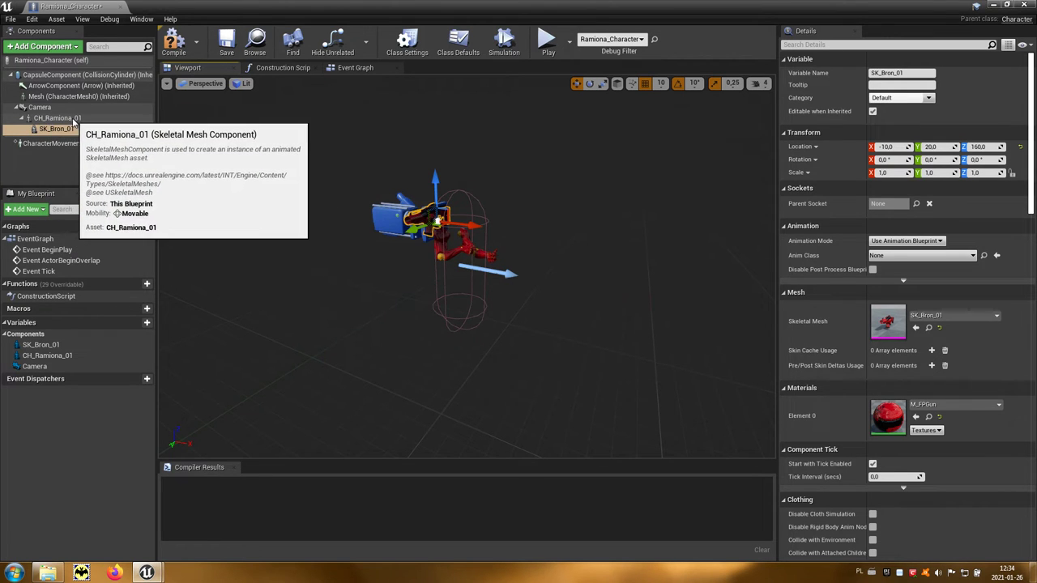
scroll(400, 267, "up", 5)
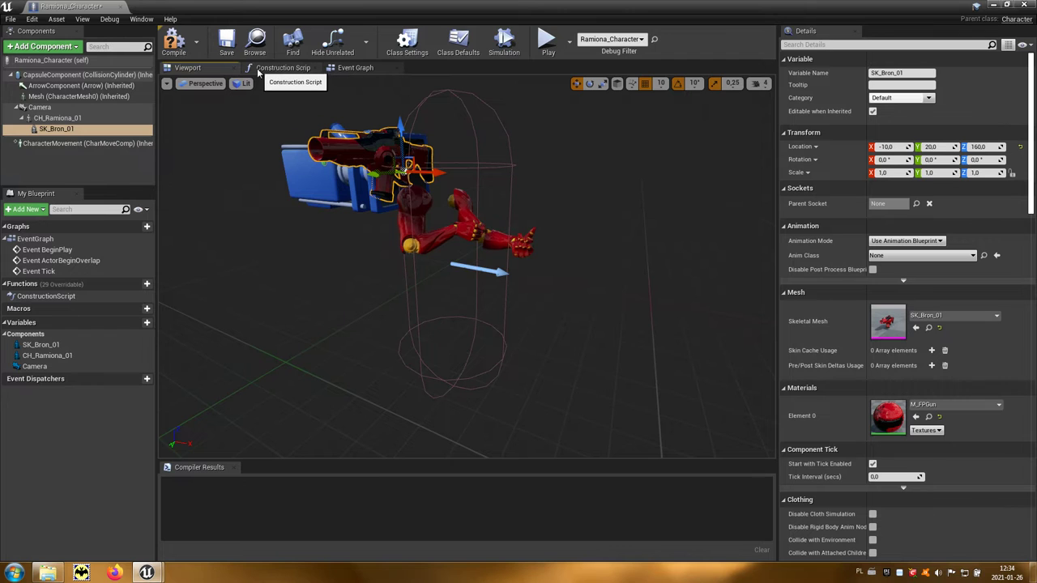
left_click(289, 73)
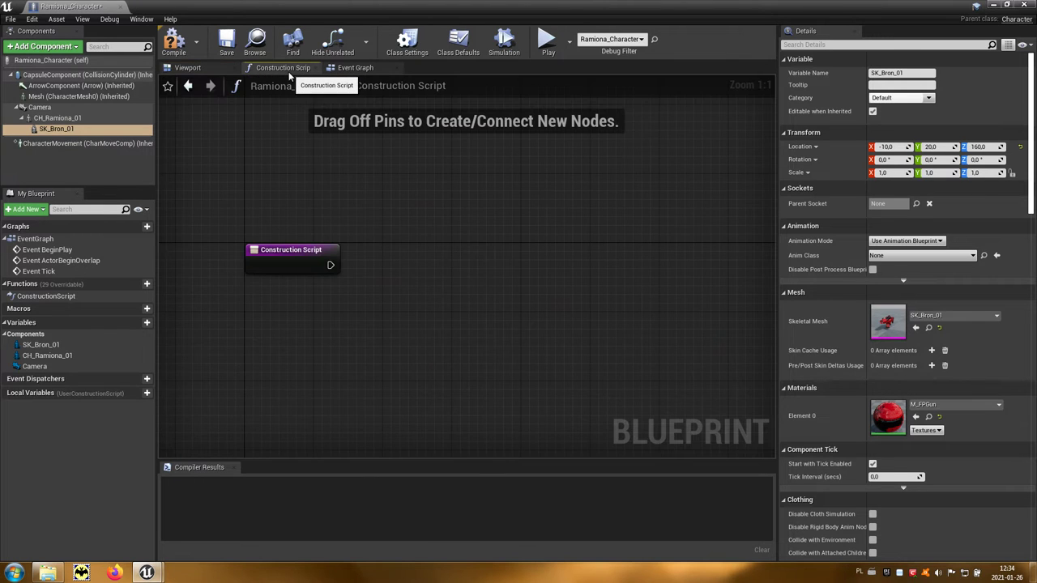
Step: Add an AttachComponentToComponent node wired after the Construction Script entry
left_click_drag(330, 265, 440, 257)
type("a")
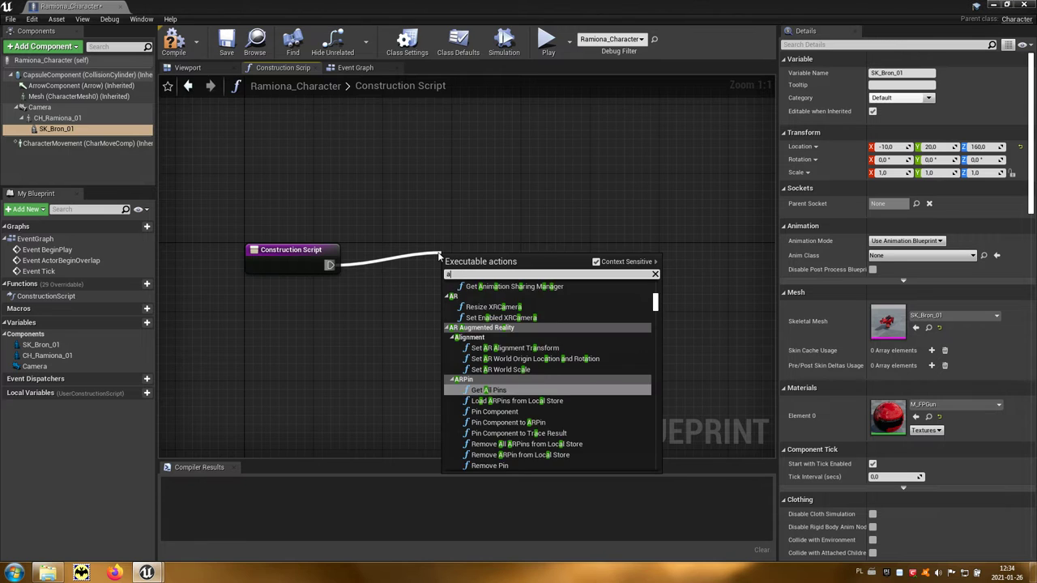
type("ttachc")
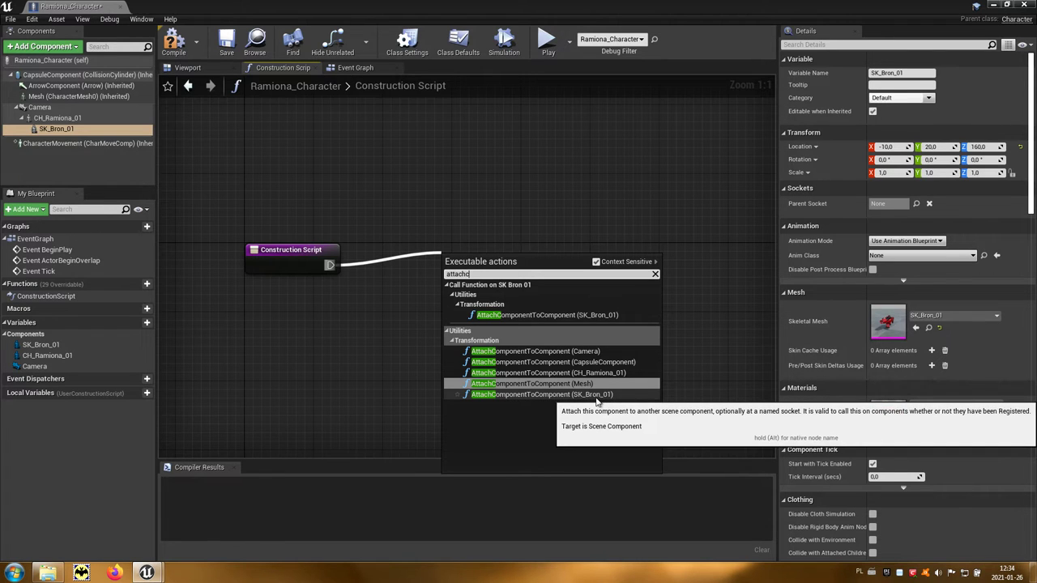
left_click(596, 399)
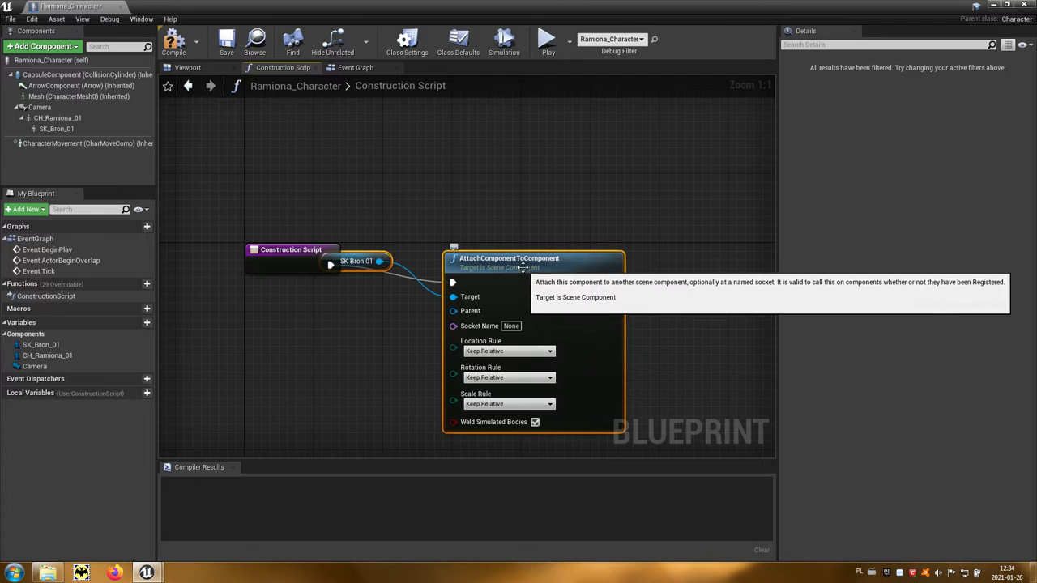
Step: Wire SK_Bron_01 into the attach node's Target and CH_Ramiona_01 into its Parent
left_click_drag(520, 259, 521, 242)
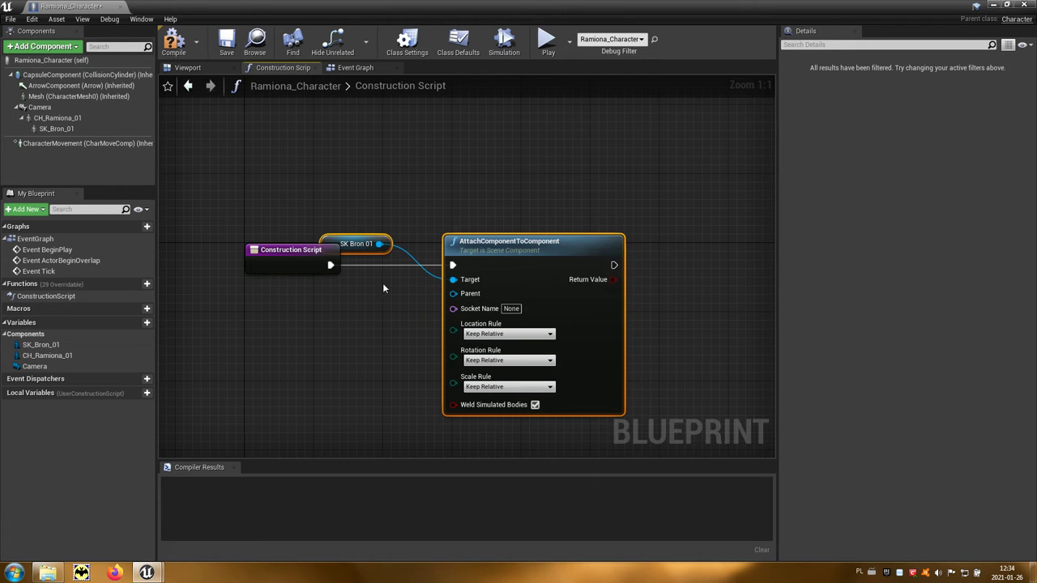
left_click(362, 258)
left_click_drag(362, 248, 311, 300)
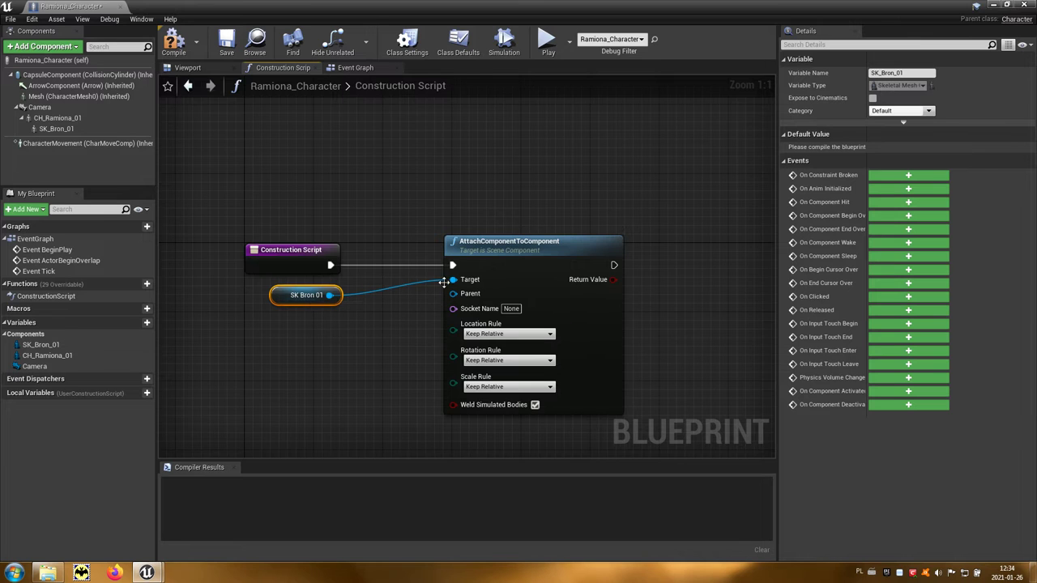
left_click_drag(443, 281, 465, 280)
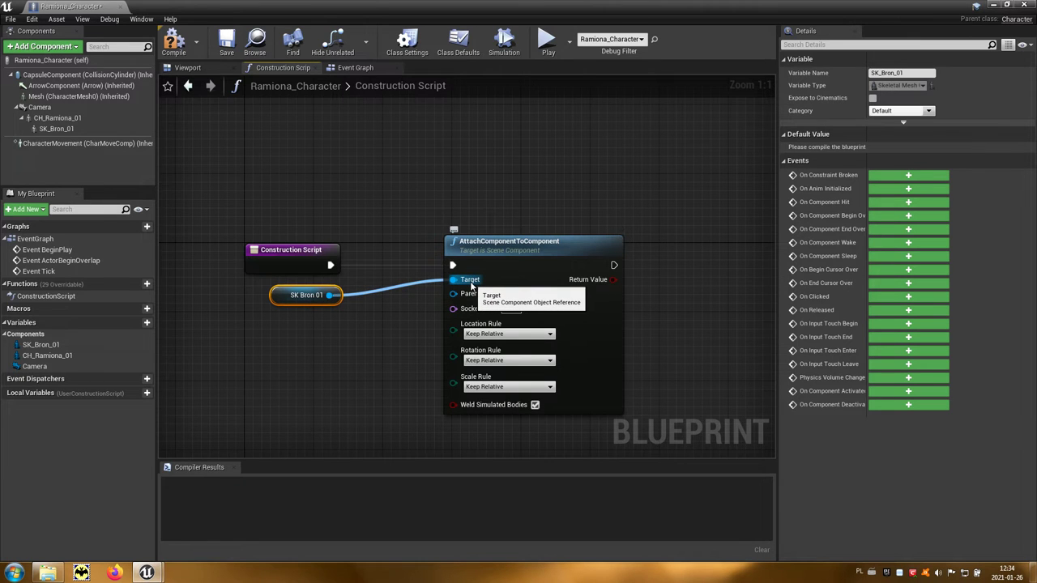
left_click(86, 121)
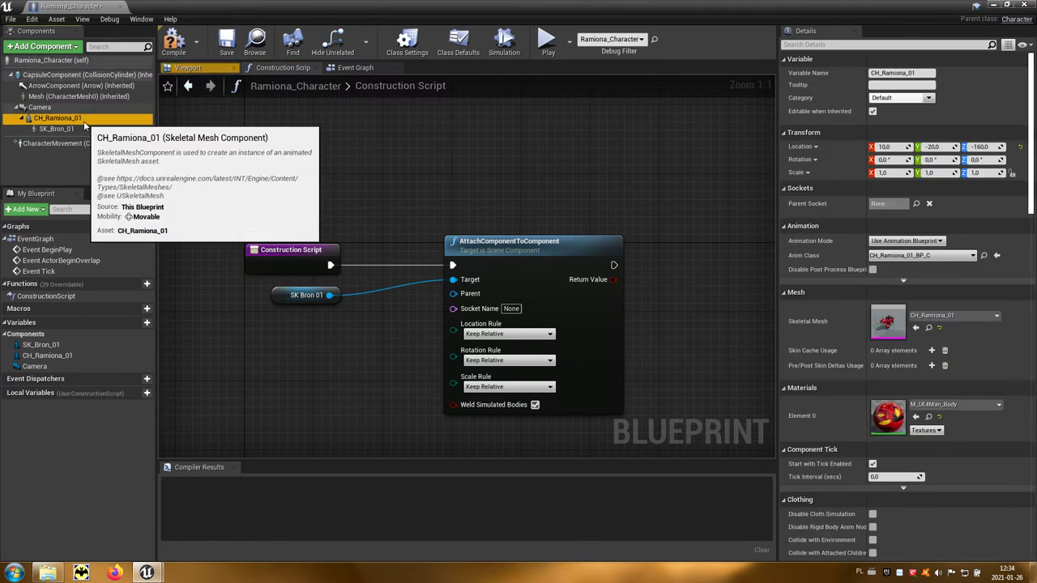
left_click_drag(81, 120, 264, 331)
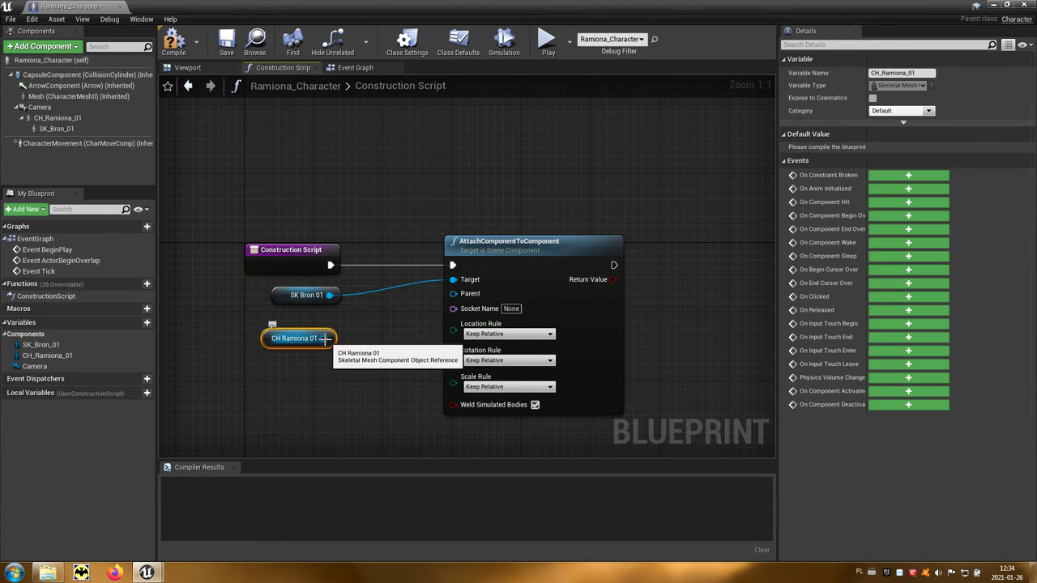
left_click_drag(331, 341, 454, 296)
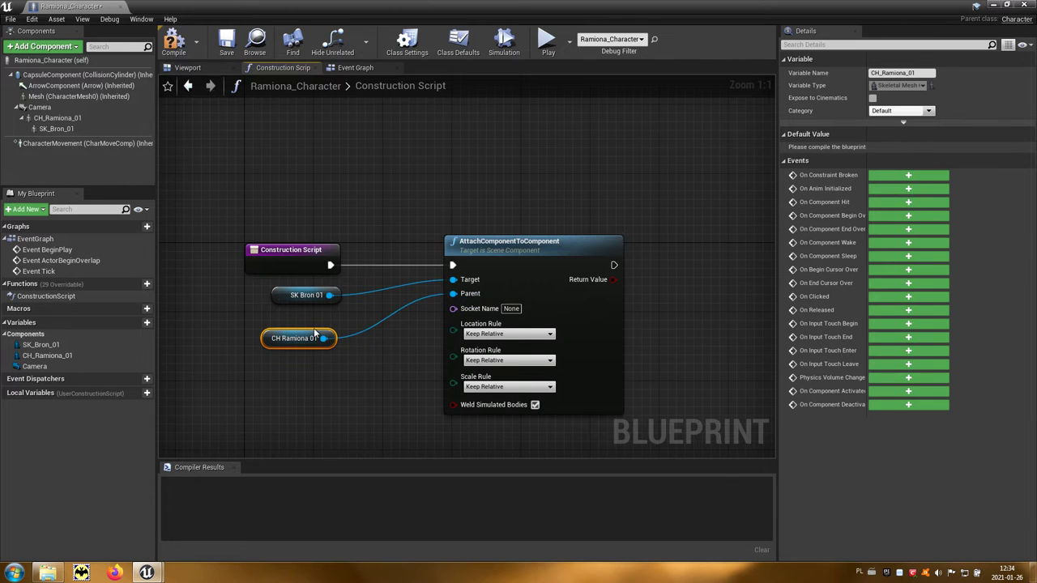
left_click_drag(318, 332, 328, 315)
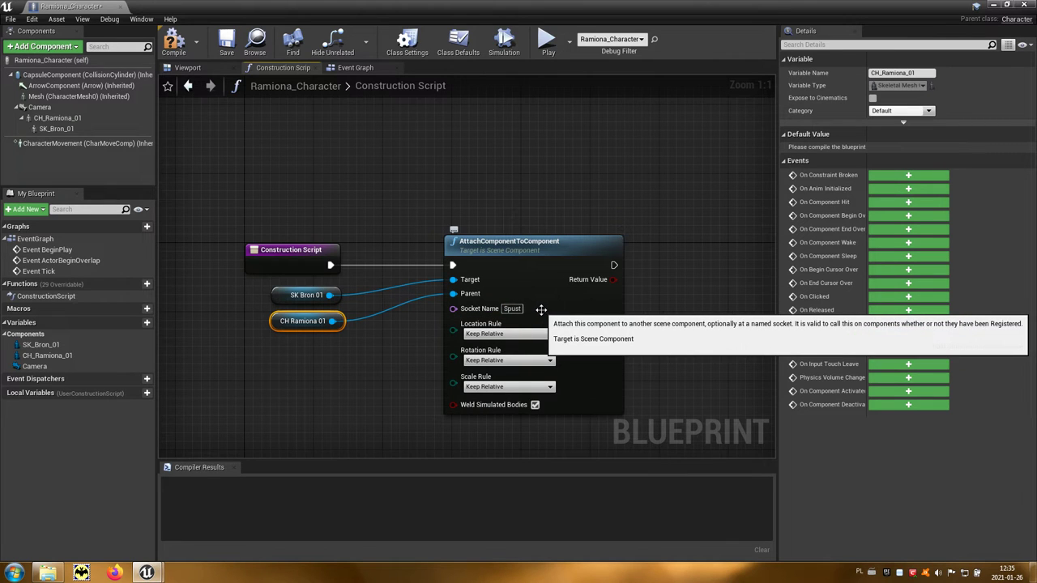
Step: Set the Location, Rotation and Scale rules all to Snap to Target
left_click(551, 334)
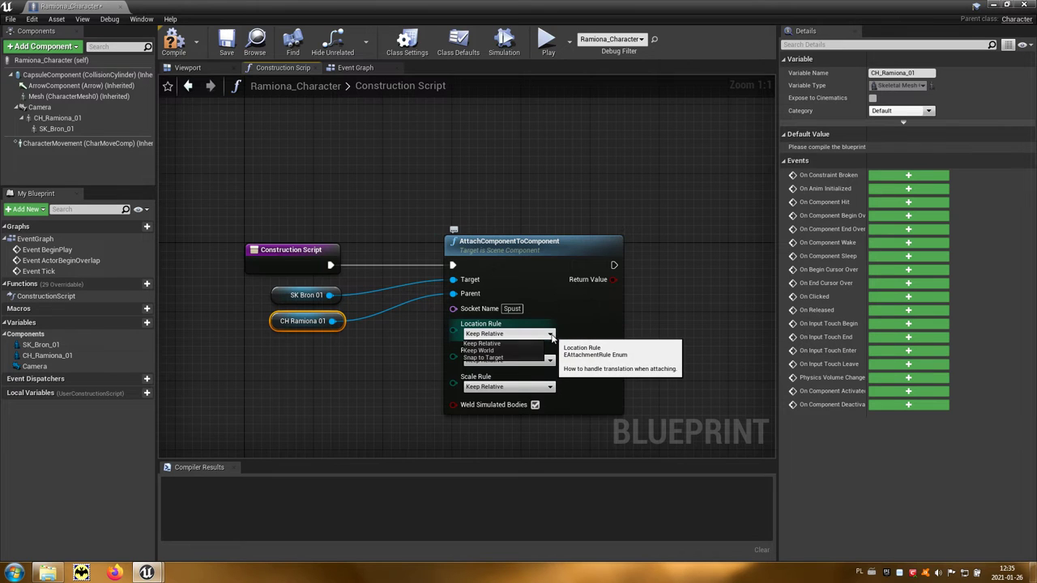
left_click(503, 360)
left_click(535, 361)
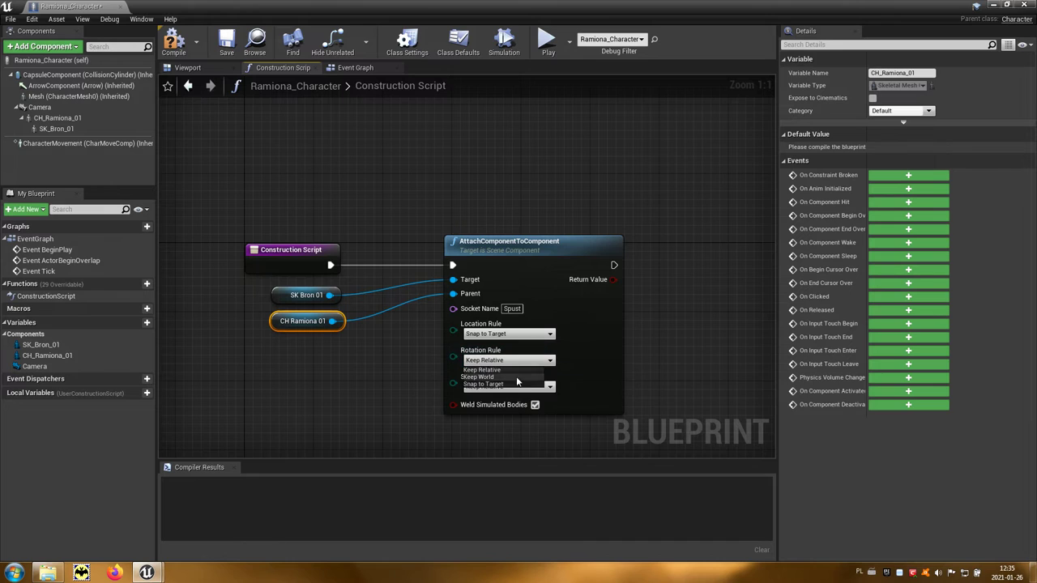
left_click(516, 387)
left_click(519, 388)
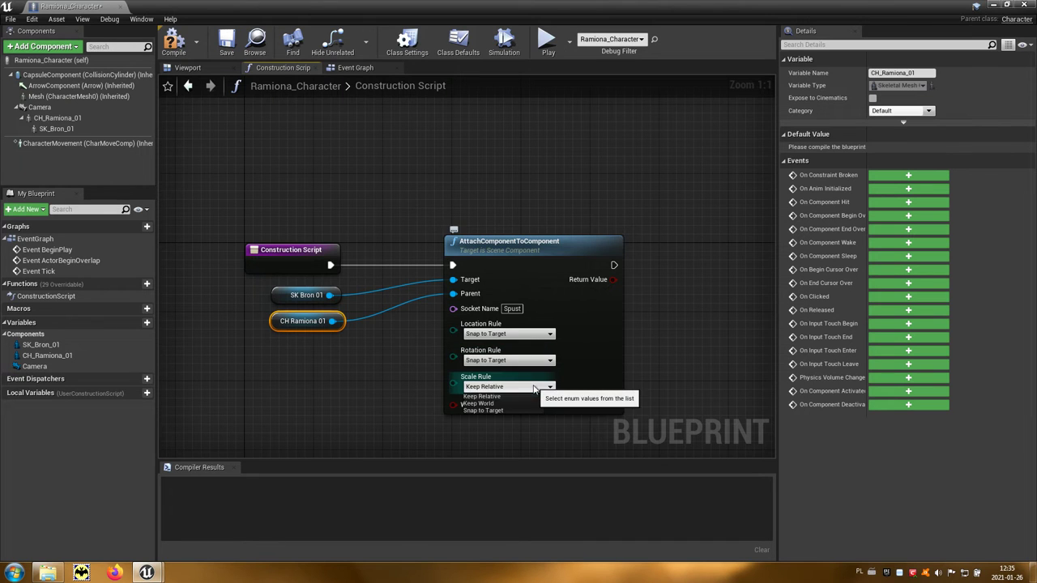
left_click(518, 410)
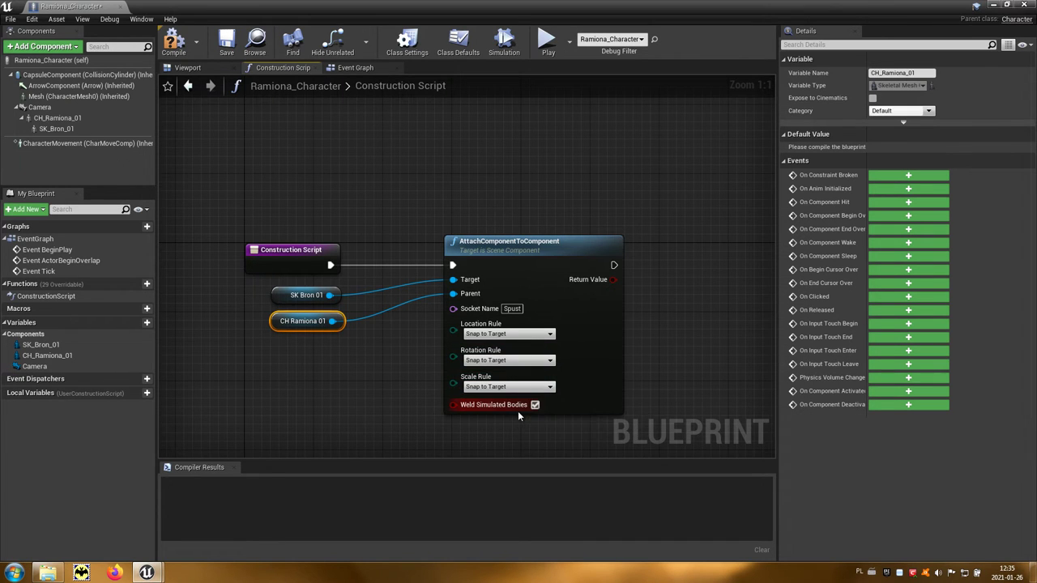
left_click(193, 68)
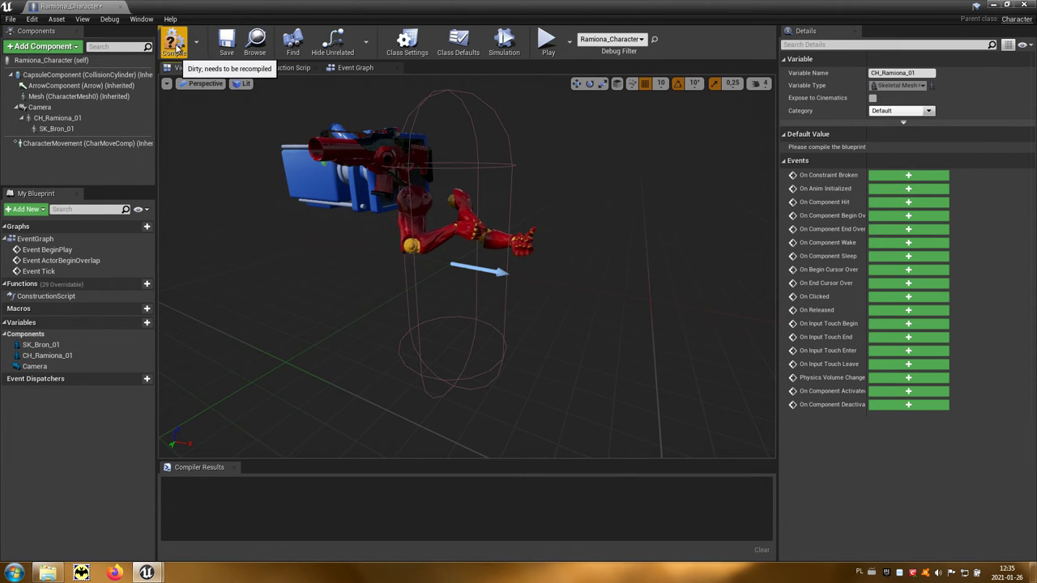
Step: Compile Ramiona_Character, check the gun in the viewport, and minimize the editor
left_click(177, 47)
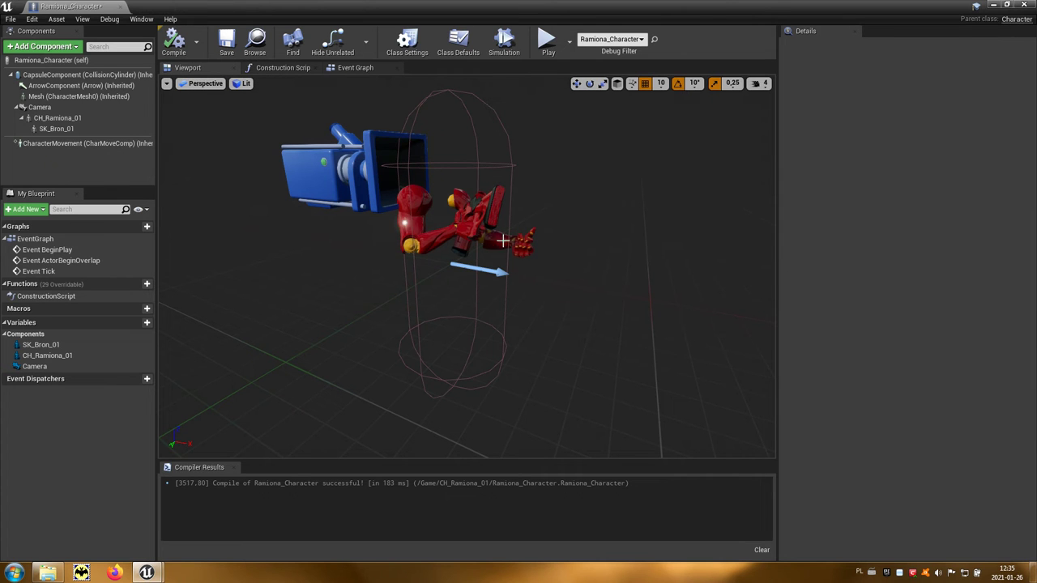
mouse_move(548, 272)
left_mouse_down()
mouse_move(583, 267)
mouse_move(526, 274)
mouse_move(567, 270)
left_mouse_up()
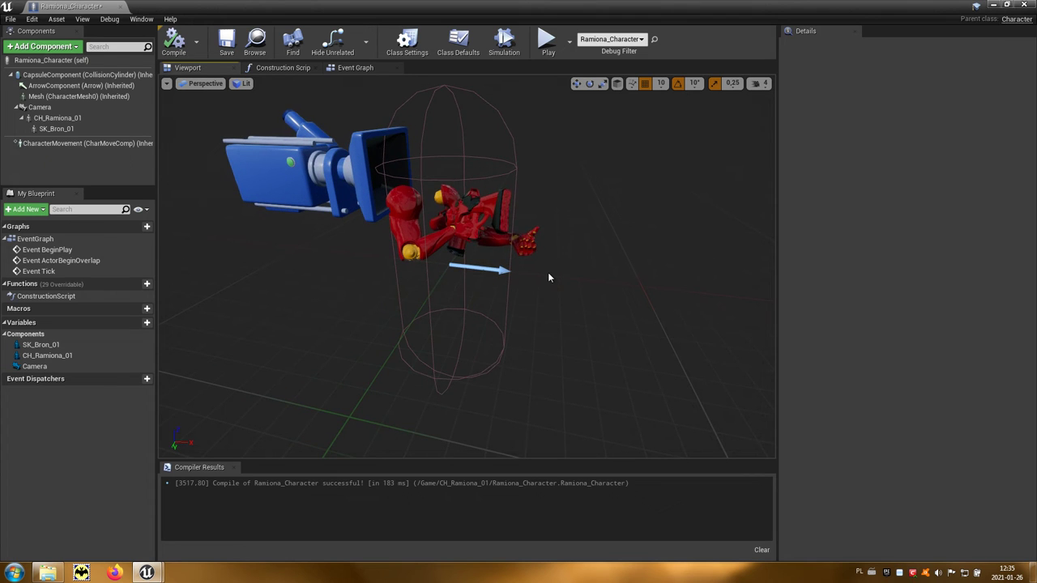
left_click(989, 8)
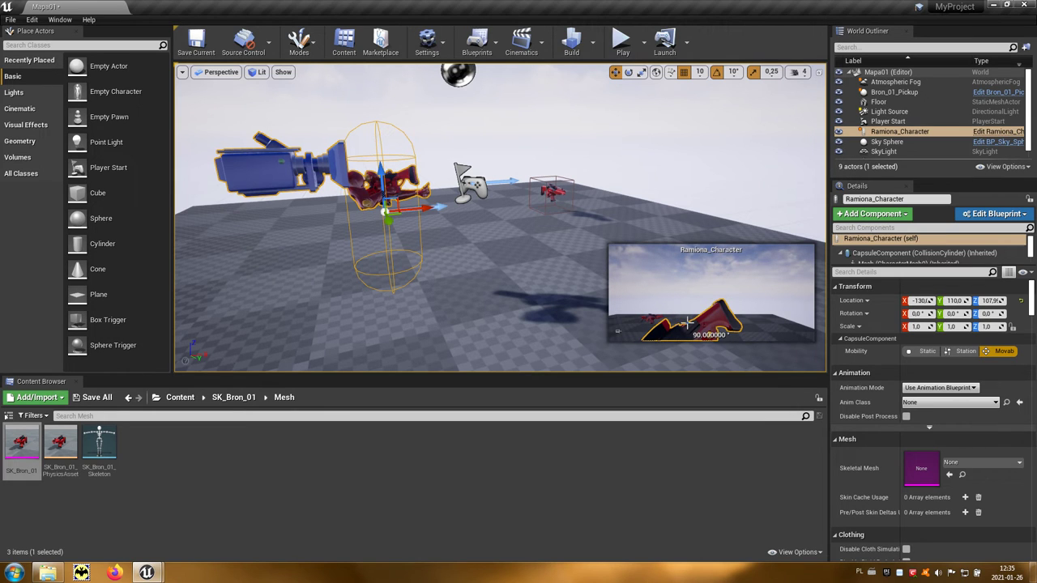
Step: Open the CH_Ramiona_01 skeletal mesh from Content > CH_Ramiona_01 > Mesh and select the Spust socket
left_click(180, 397)
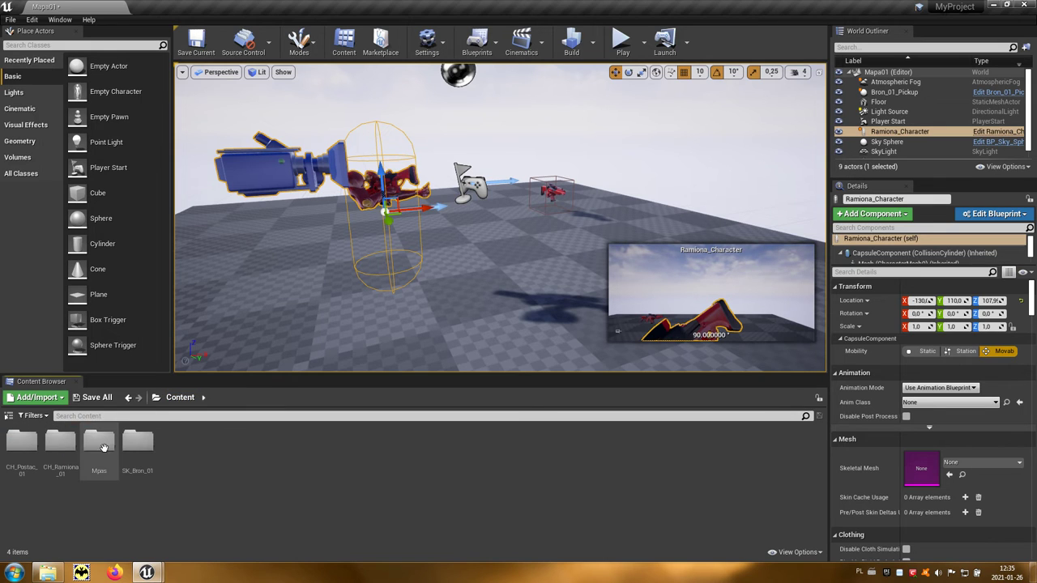
double_click(62, 444)
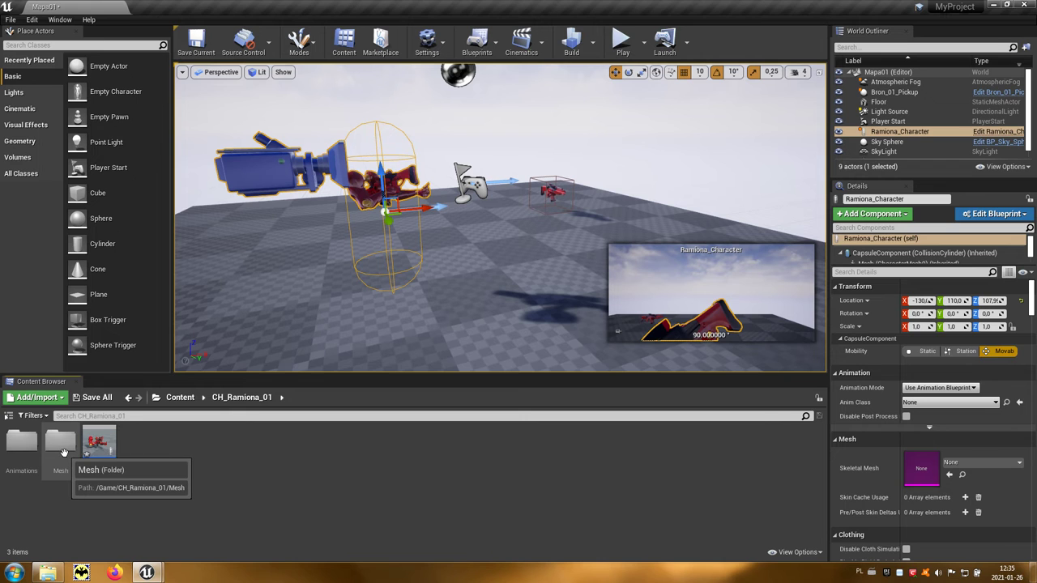
double_click(63, 448)
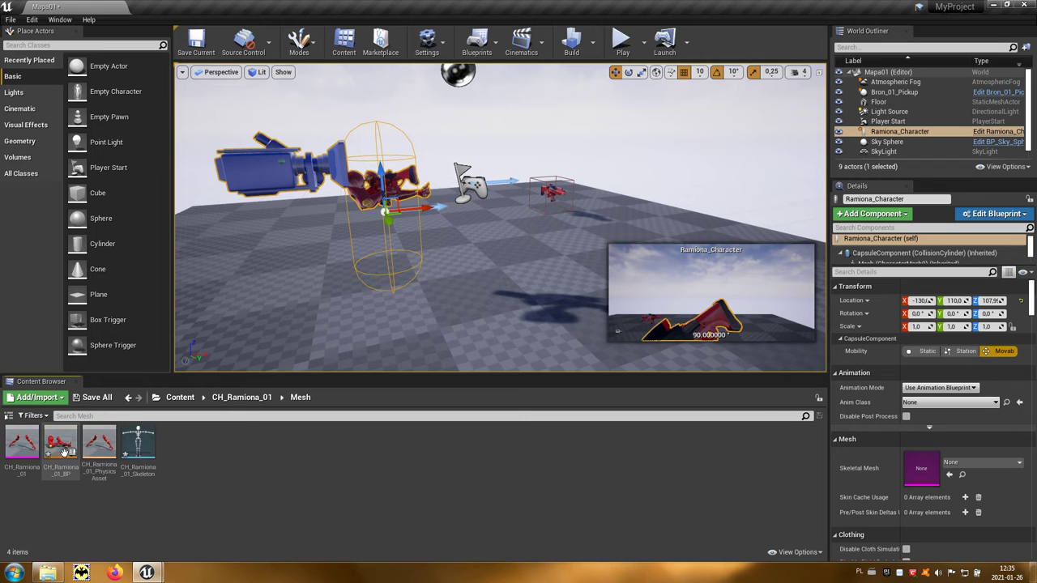
double_click(23, 457)
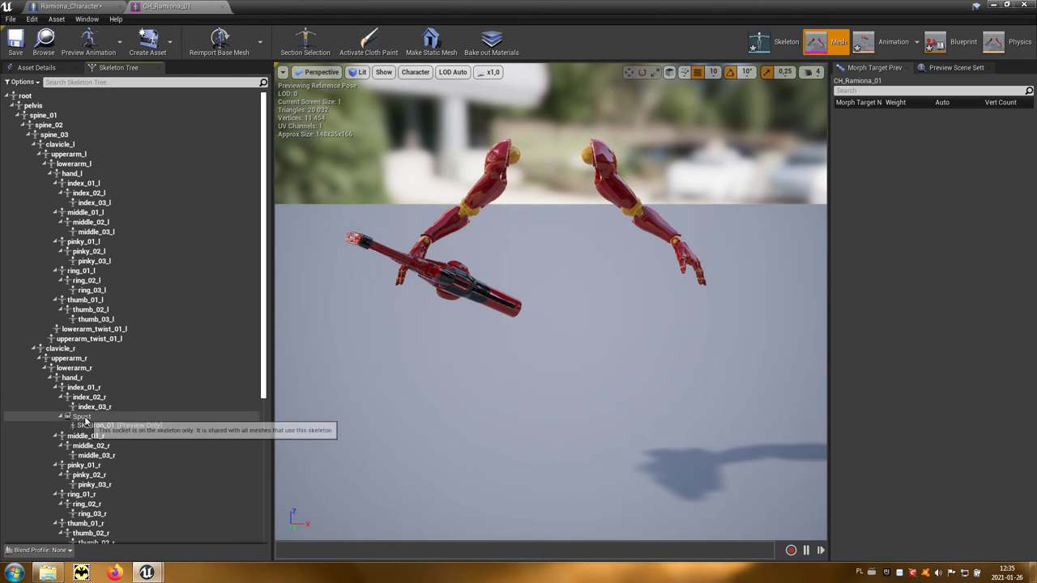
left_click(82, 417)
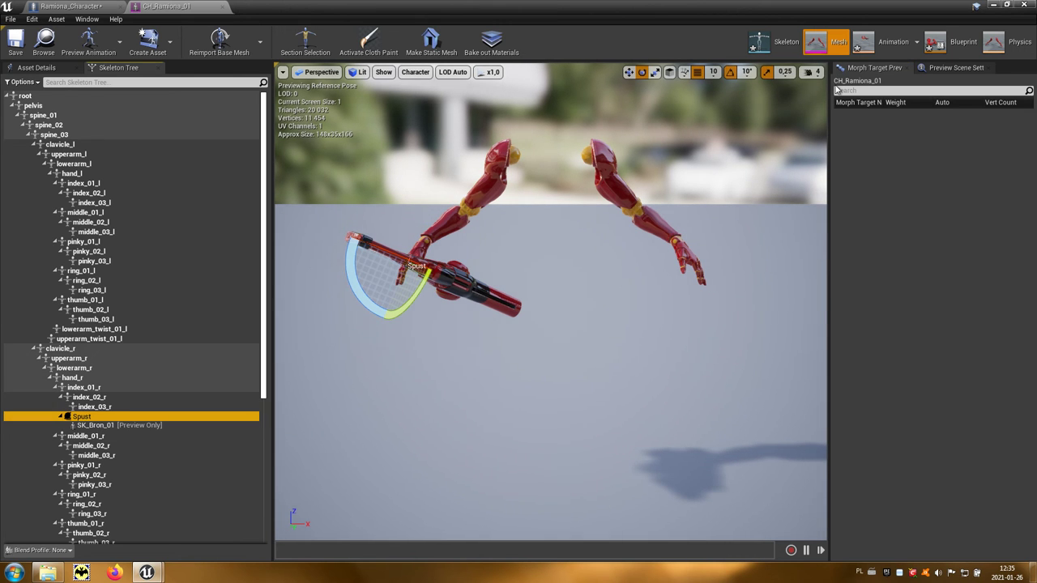
Step: Inspect the Spust socket in a floating mesh editor window, then recompile the Ramiona_Character blueprint
left_click(1007, 6)
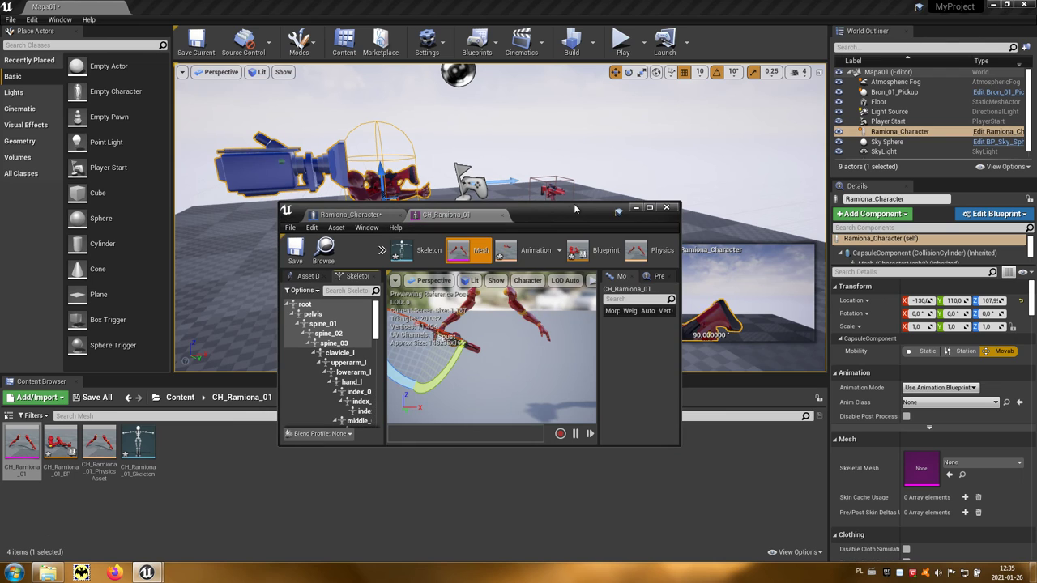
left_click_drag(575, 209, 576, 318)
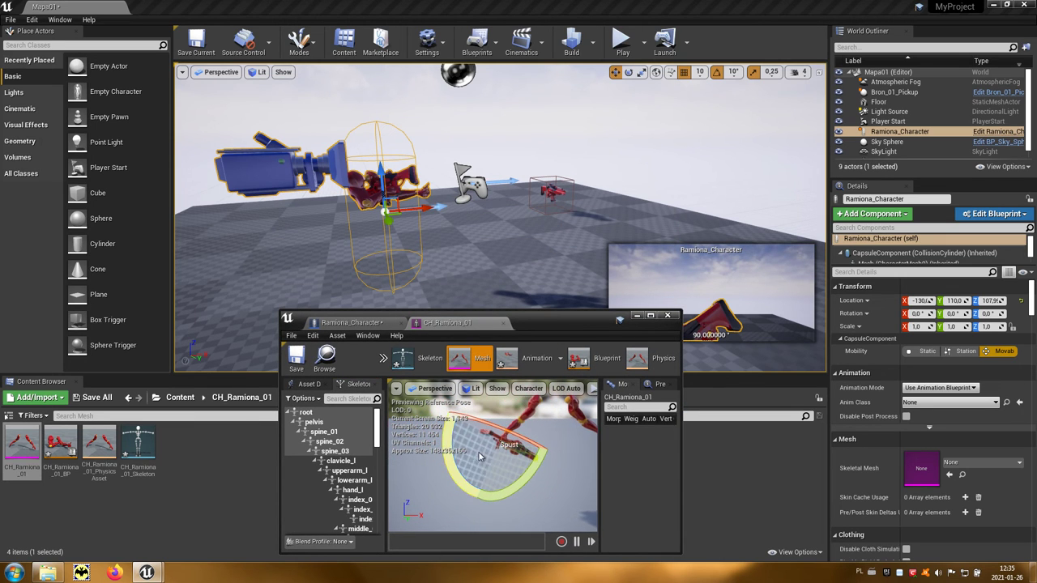
mouse_move(455, 476)
left_mouse_down()
mouse_move(536, 460)
mouse_move(450, 477)
left_mouse_up()
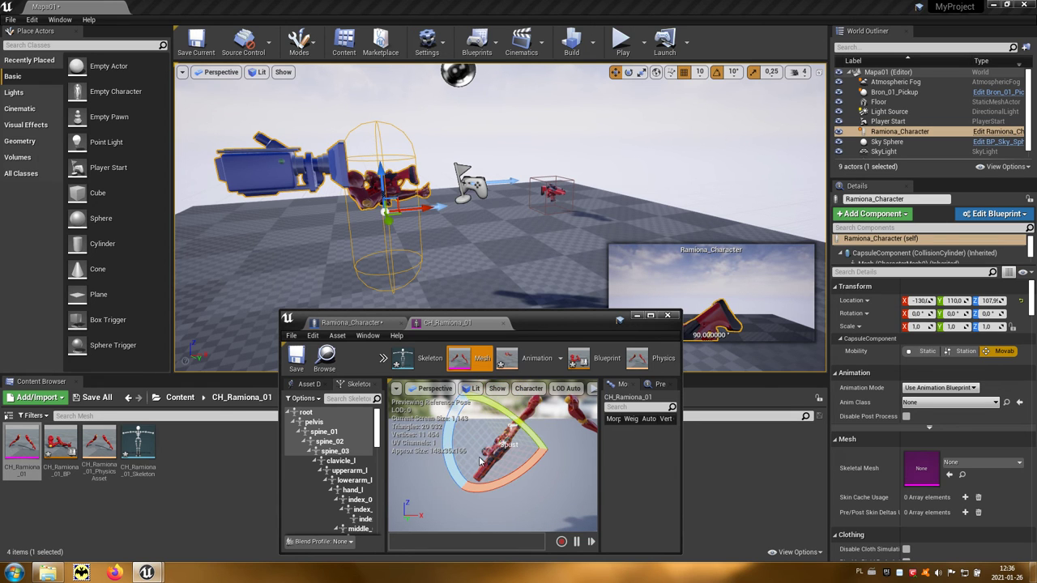
left_click_drag(565, 329, 487, 318)
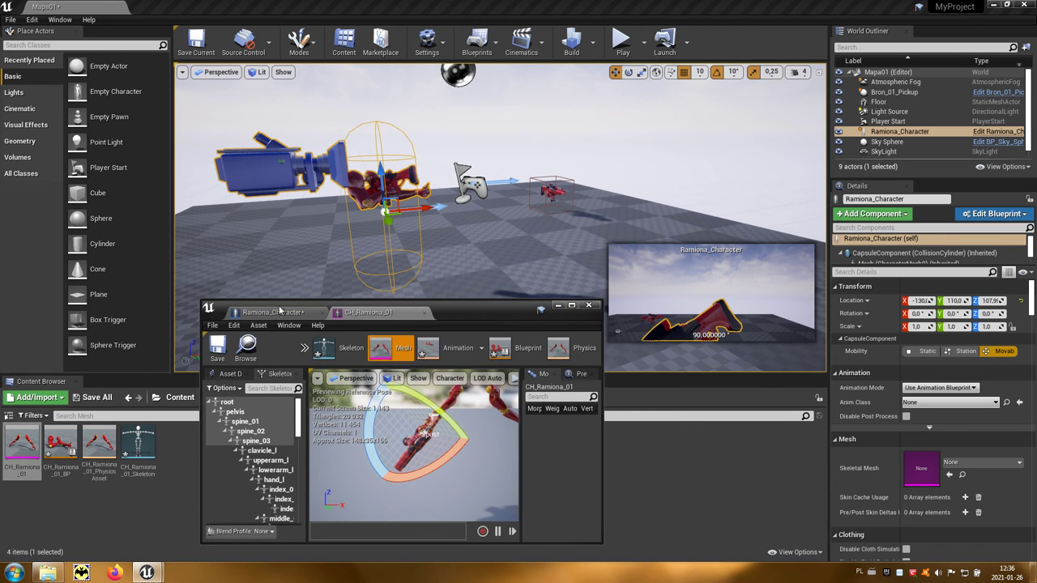
left_click(275, 313)
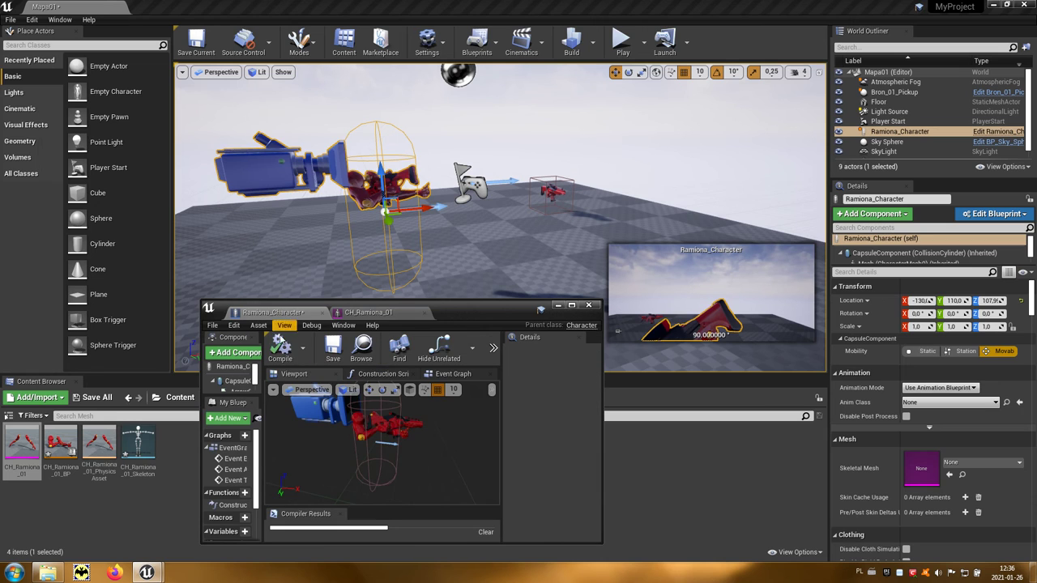
left_click(283, 356)
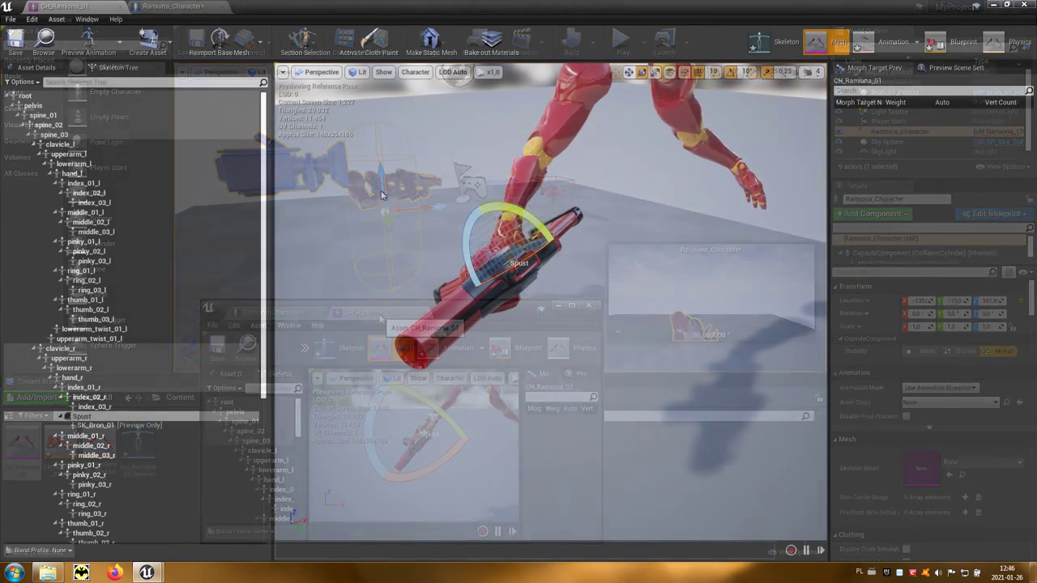
Step: Orbit and zoom out in the Ramiona_Character viewport to check the SK_Bron_01 gun in the hand
left_click(179, 6)
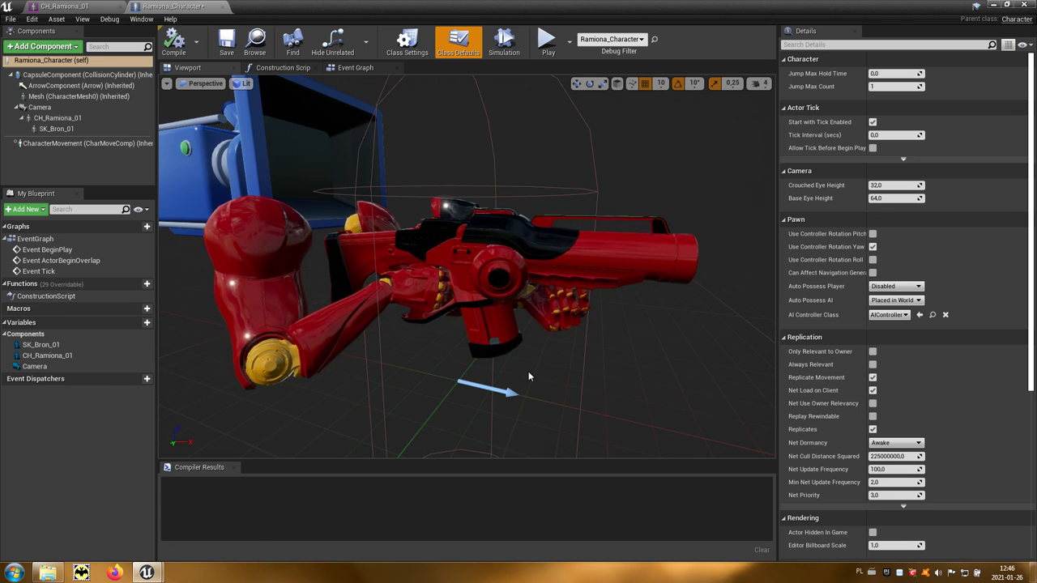
left_click_drag(528, 371, 664, 365)
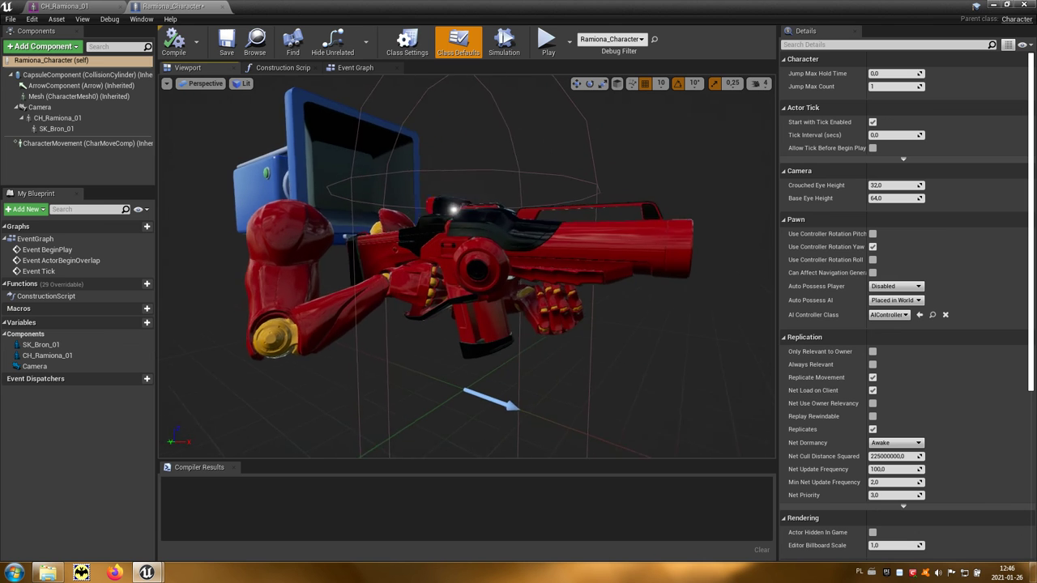
left_click_drag(664, 365, 525, 373)
scroll(526, 374, "down", 5)
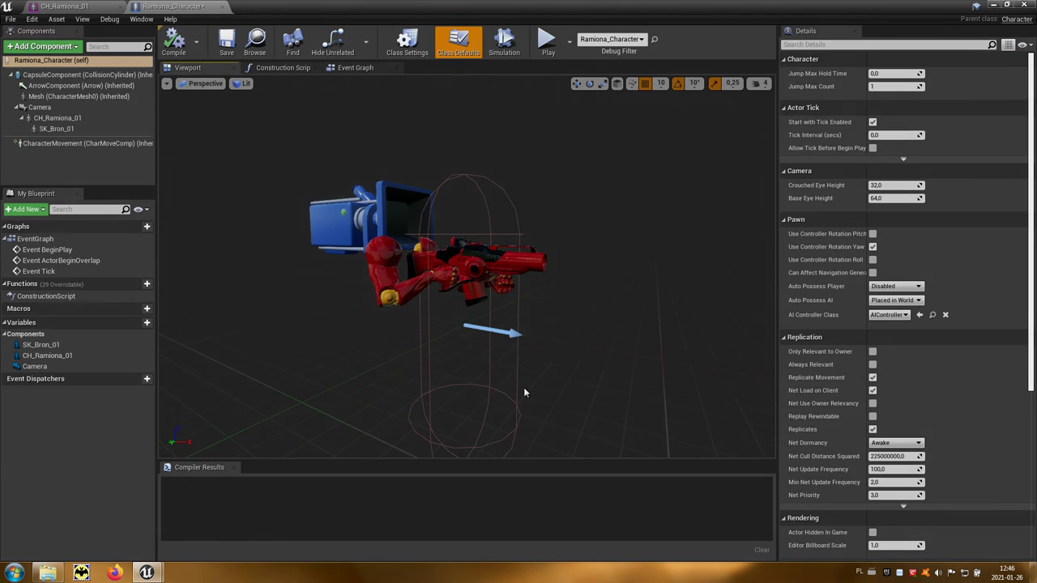